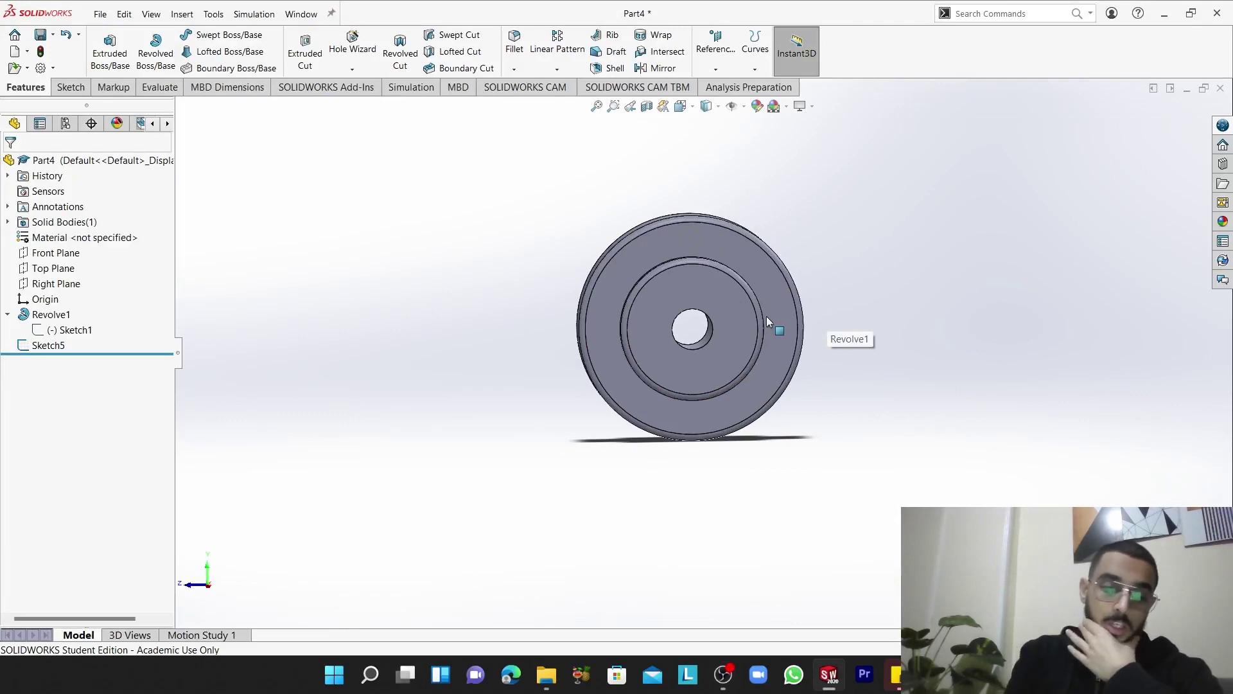
Zoom to fit so the revolved wheel fills and centres in the view
{"action": "key", "text": "f"}
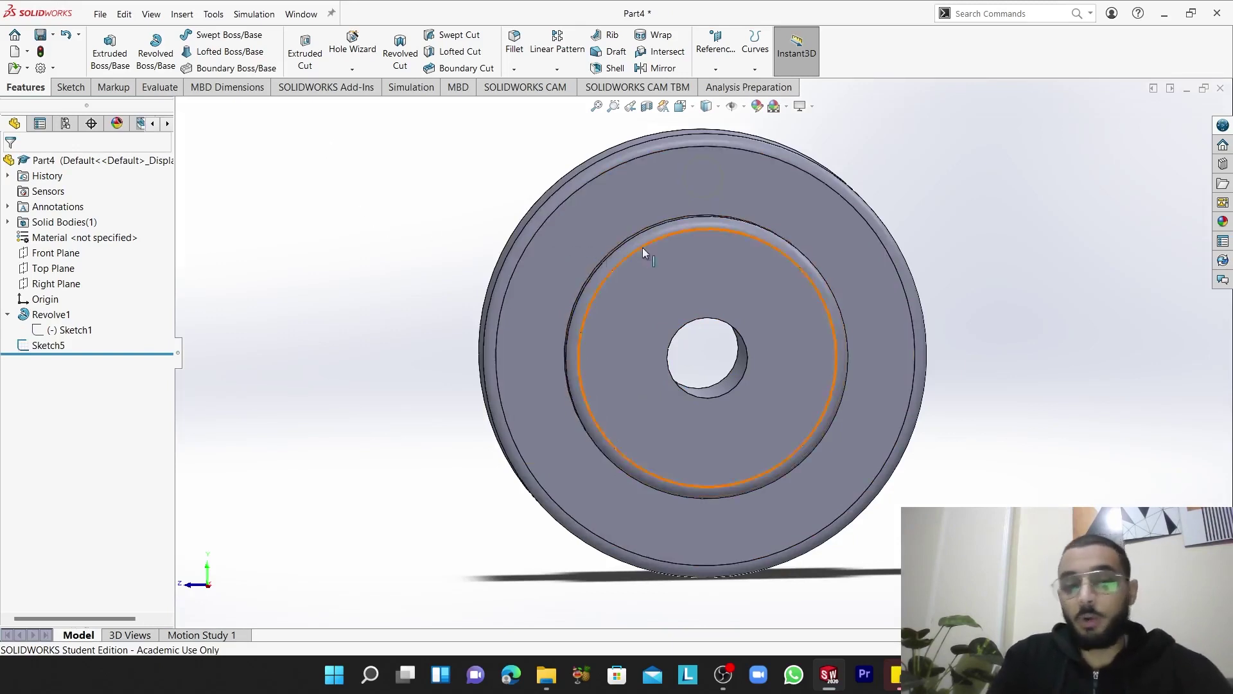
Delete Sketch5 and its small circle so only Revolve1 remains, then select the front face
{"action": "left_click", "coordinate": [51, 350]}
{"action": "key", "text": "Delete"}
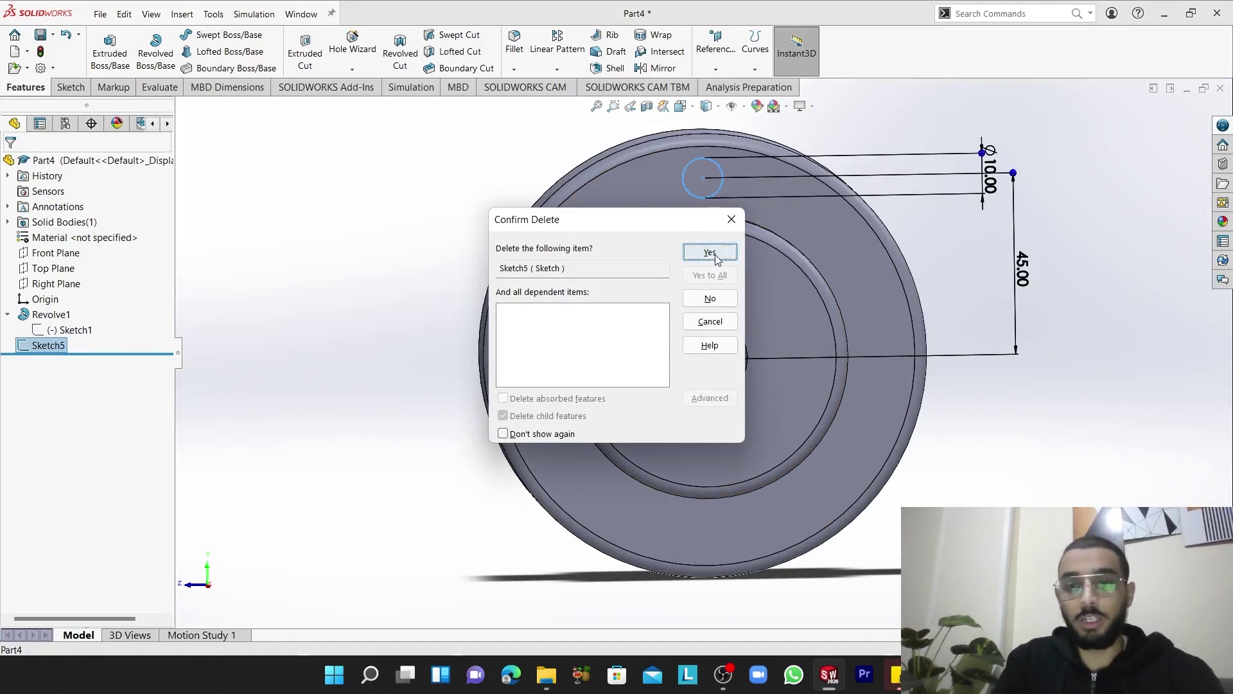
{"action": "left_click", "coordinate": [710, 252]}
{"action": "left_click", "coordinate": [717, 173]}
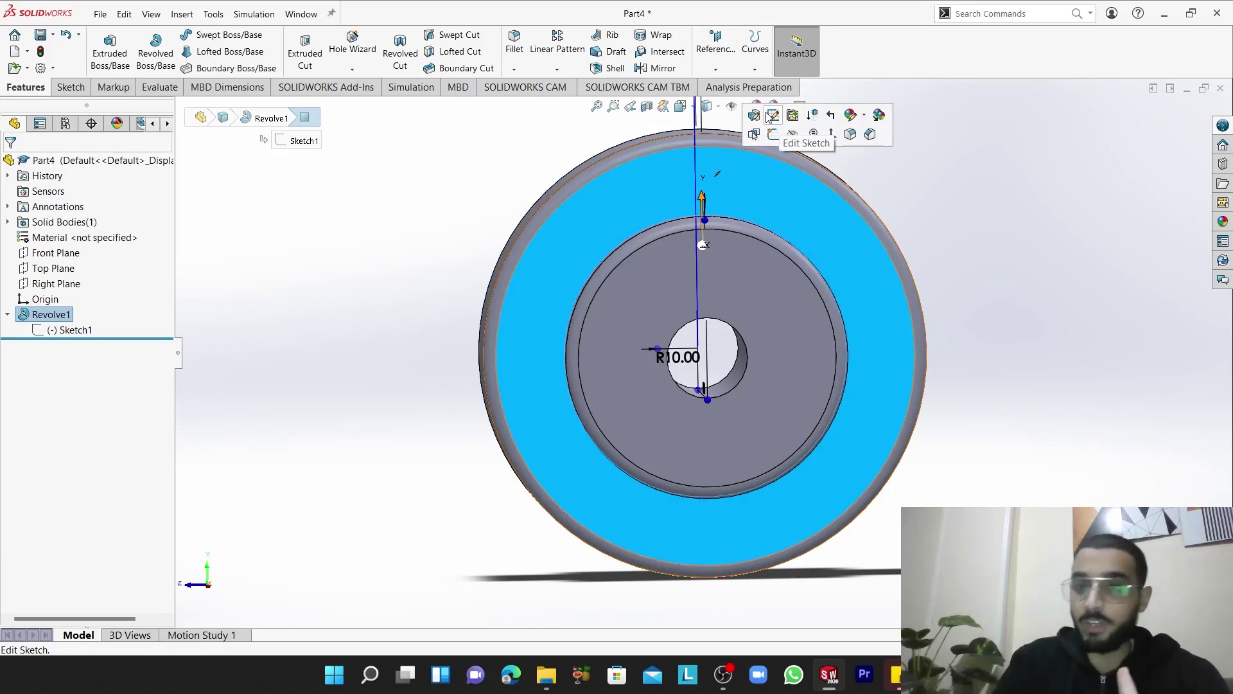
Open Sketch6 on the wheel's front face with the Circle tool active
{"action": "left_click", "coordinate": [773, 135]}
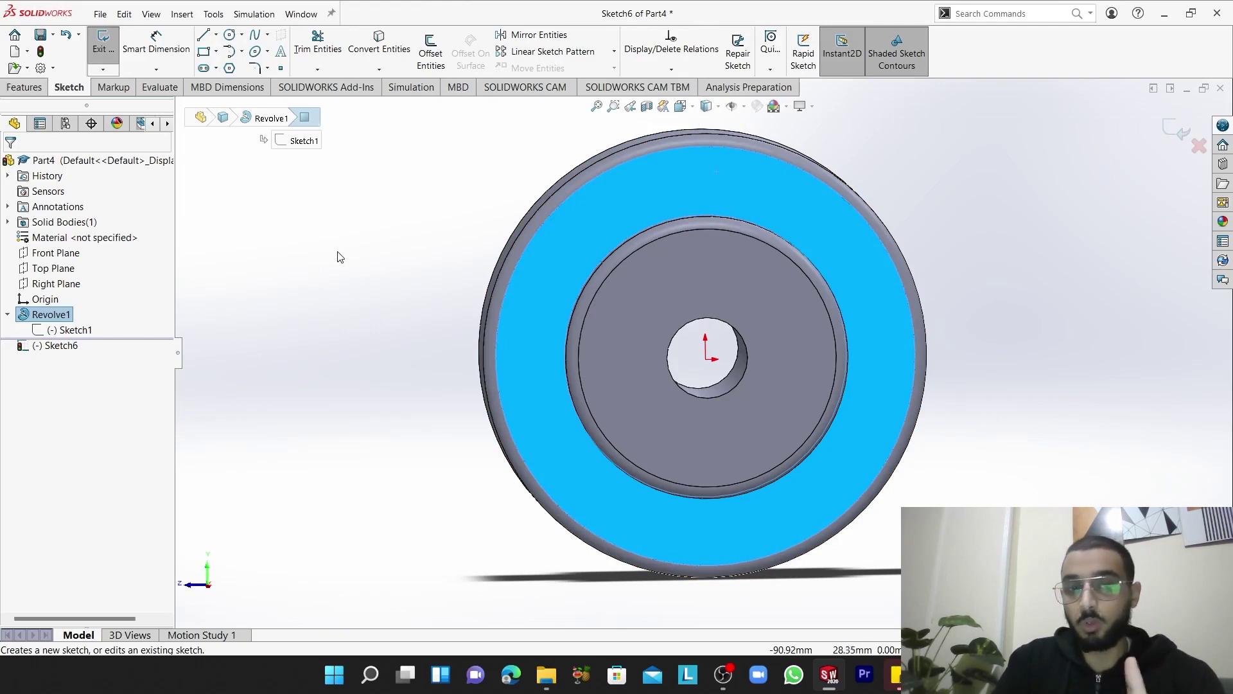
{"action": "mouse_move", "coordinate": [351, 261]}
{"action": "right_mouse_down"}
{"action": "mouse_move", "coordinate": [360, 218]}
{"action": "mouse_move", "coordinate": [314, 262]}
{"action": "mouse_move", "coordinate": [344, 294]}
{"action": "mouse_move", "coordinate": [420, 260]}
{"action": "right_mouse_up"}
{"action": "key", "text": "Escape"}
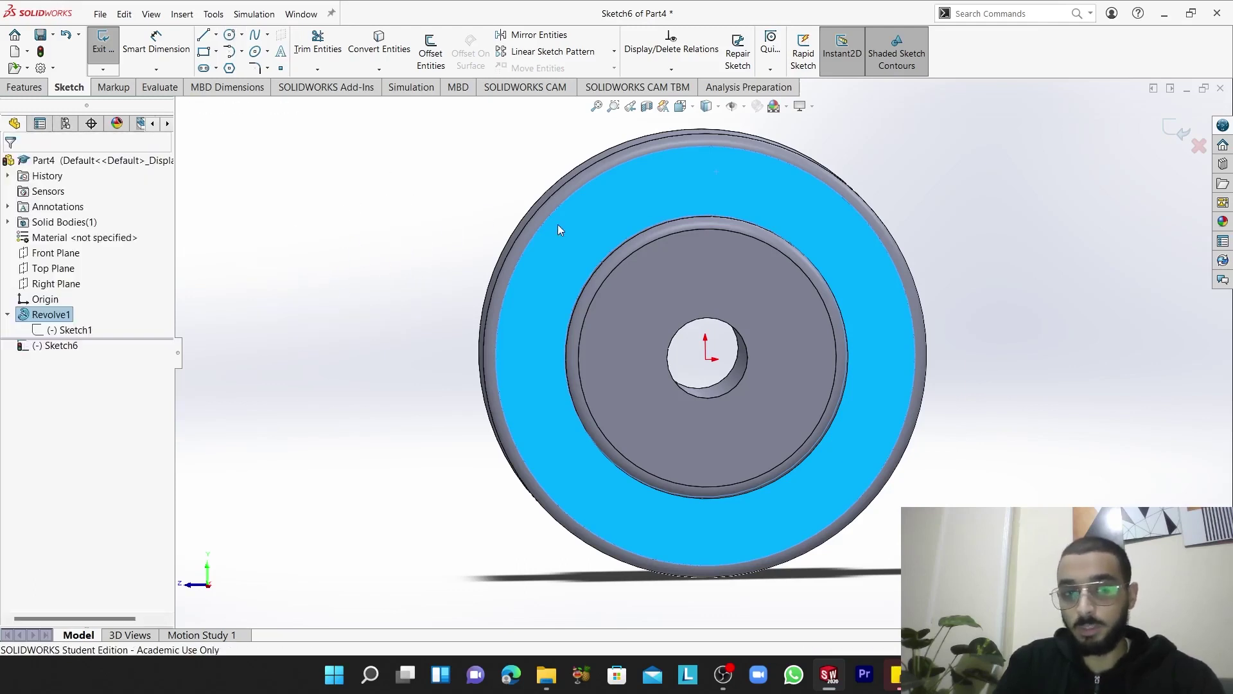
{"action": "right_click_drag", "start_coordinate": [559, 229], "coordinate": [564, 196]}
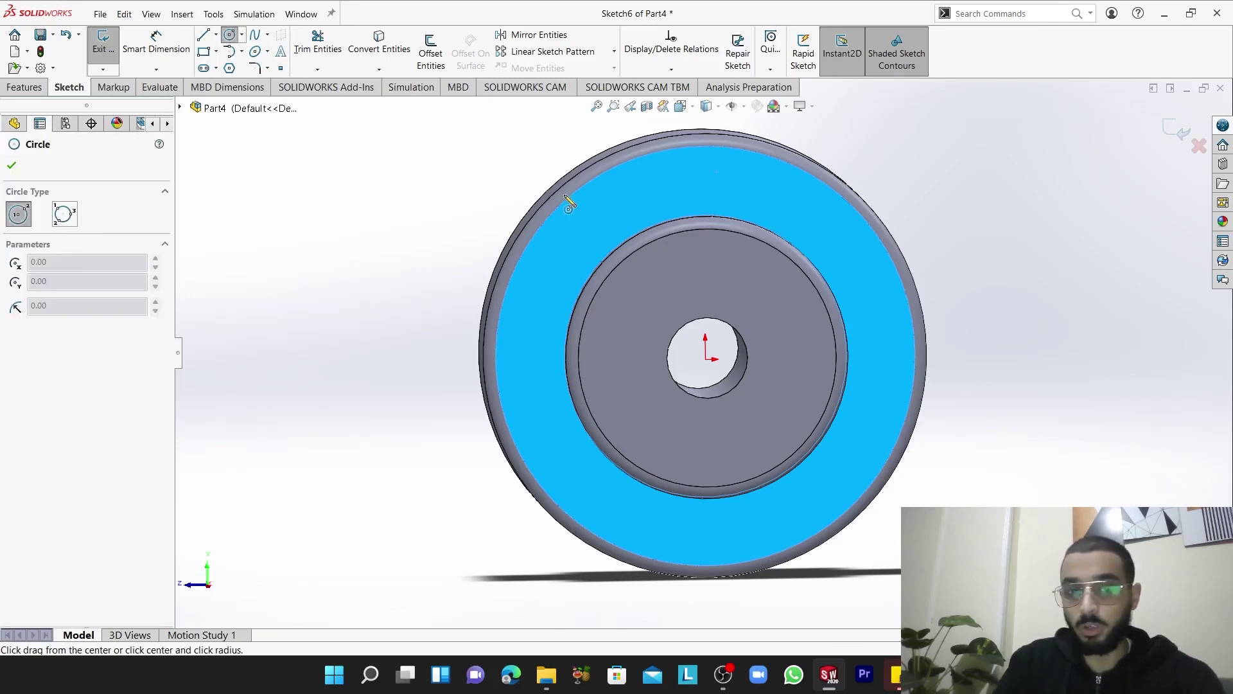
Draw a circle above the wheel axis near the rim and give it a 10 mm diameter
{"action": "left_click", "coordinate": [703, 200]}
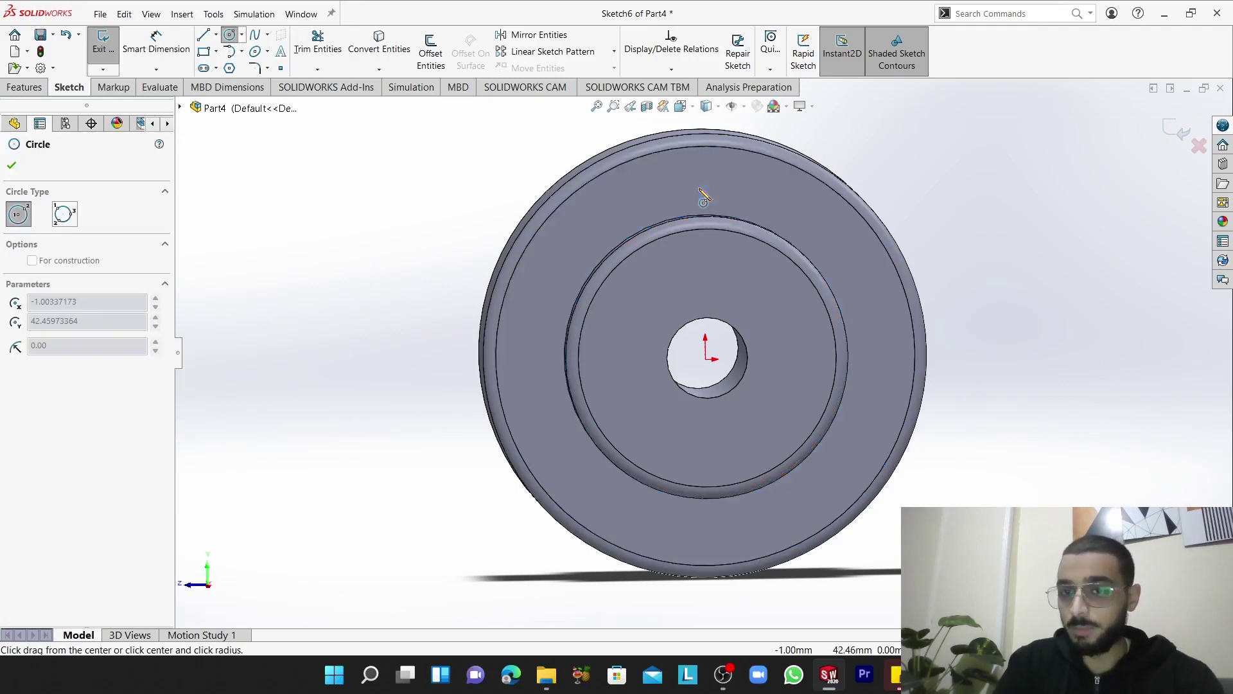
{"action": "left_click", "coordinate": [735, 189]}
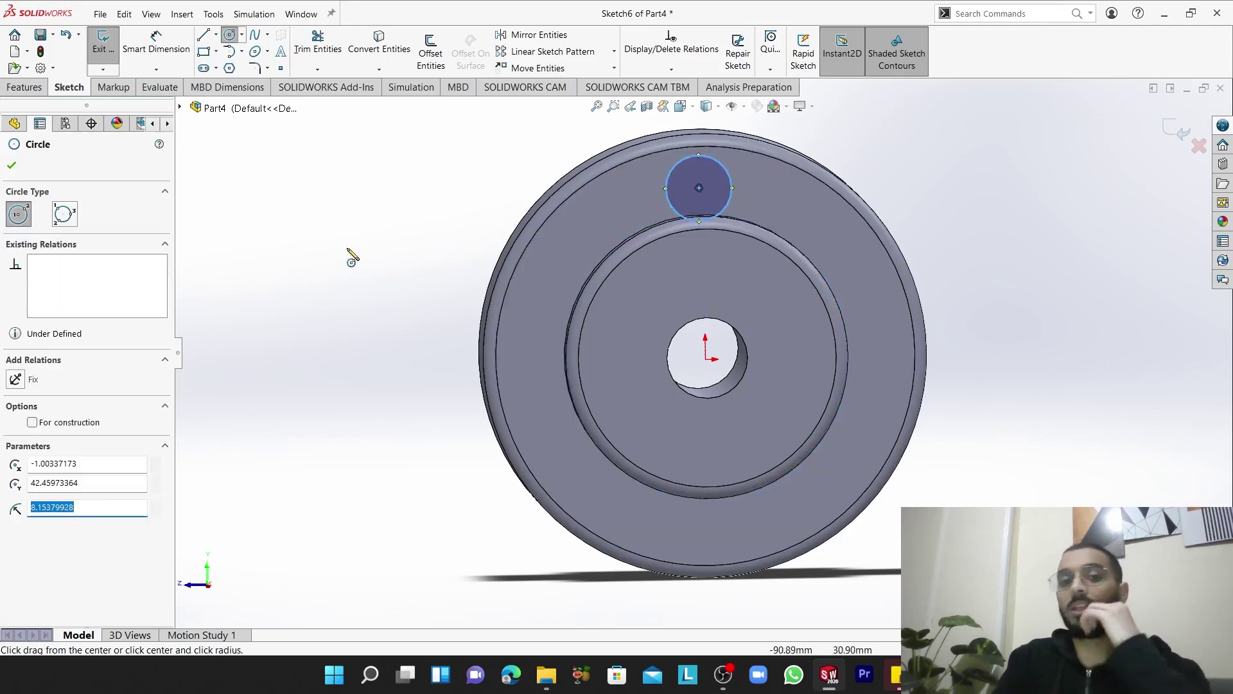
{"action": "right_click_drag", "start_coordinate": [371, 190], "coordinate": [418, 198]}
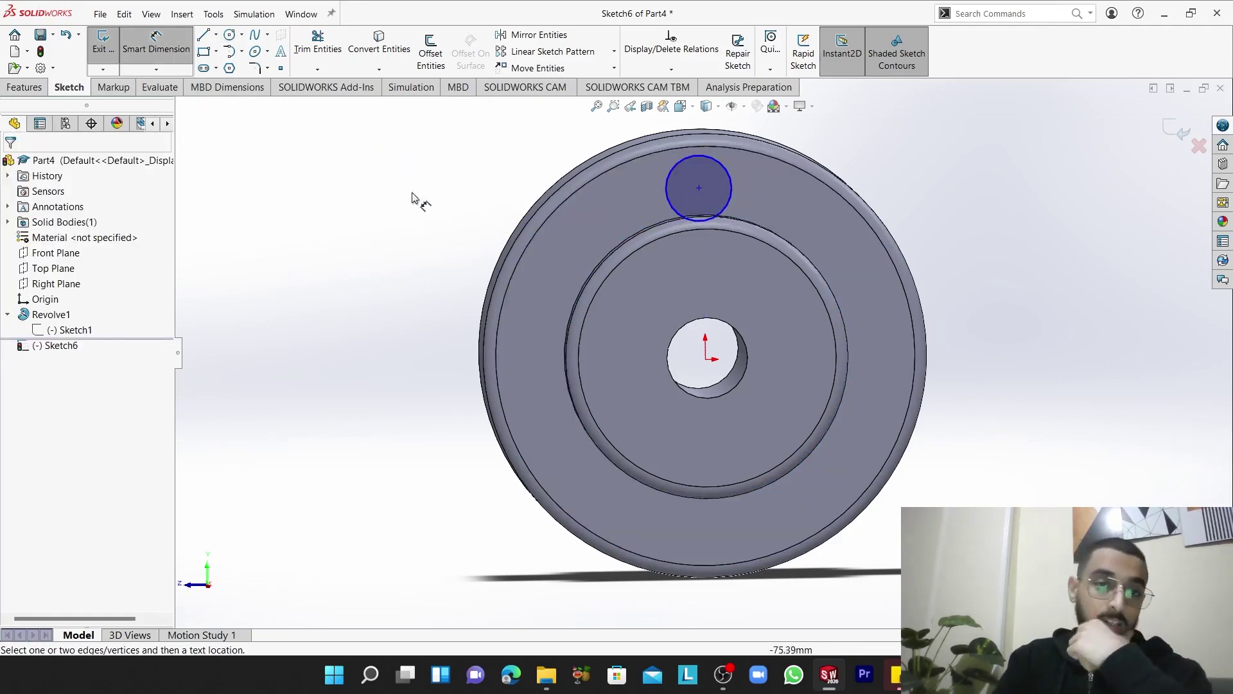
{"action": "left_click", "coordinate": [736, 191]}
{"action": "left_click", "coordinate": [1072, 169]}
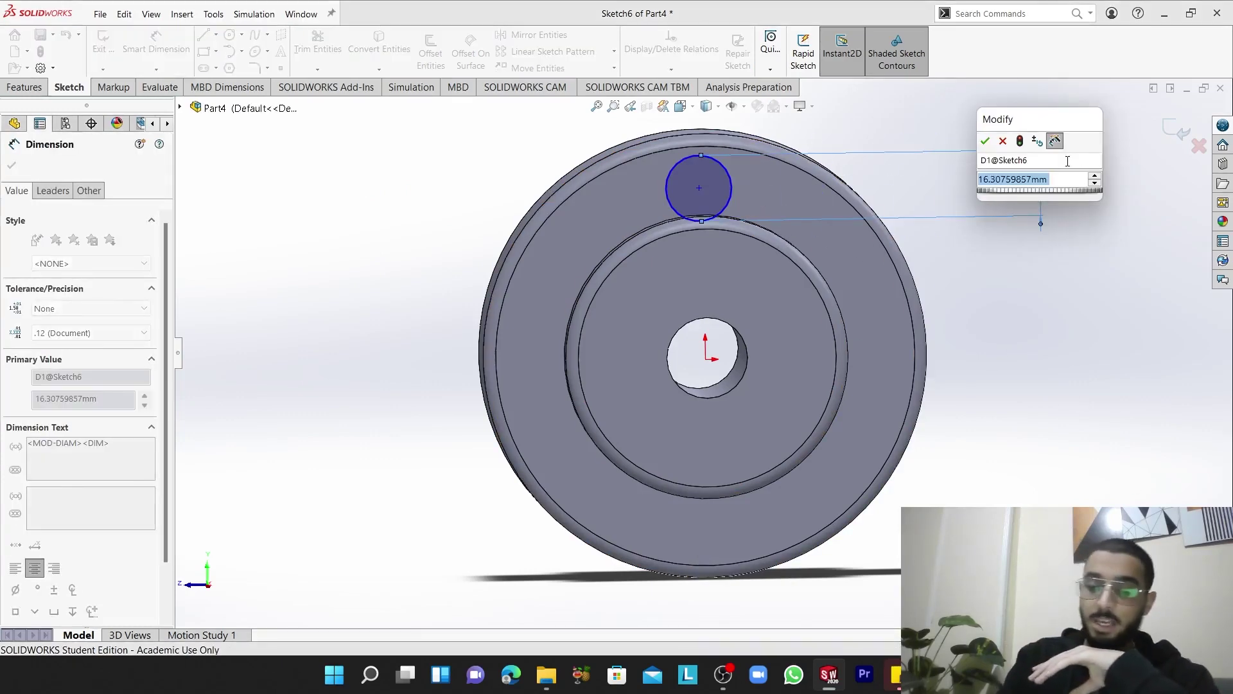
{"action": "type", "text": "10"}
{"action": "key", "text": "Return"}
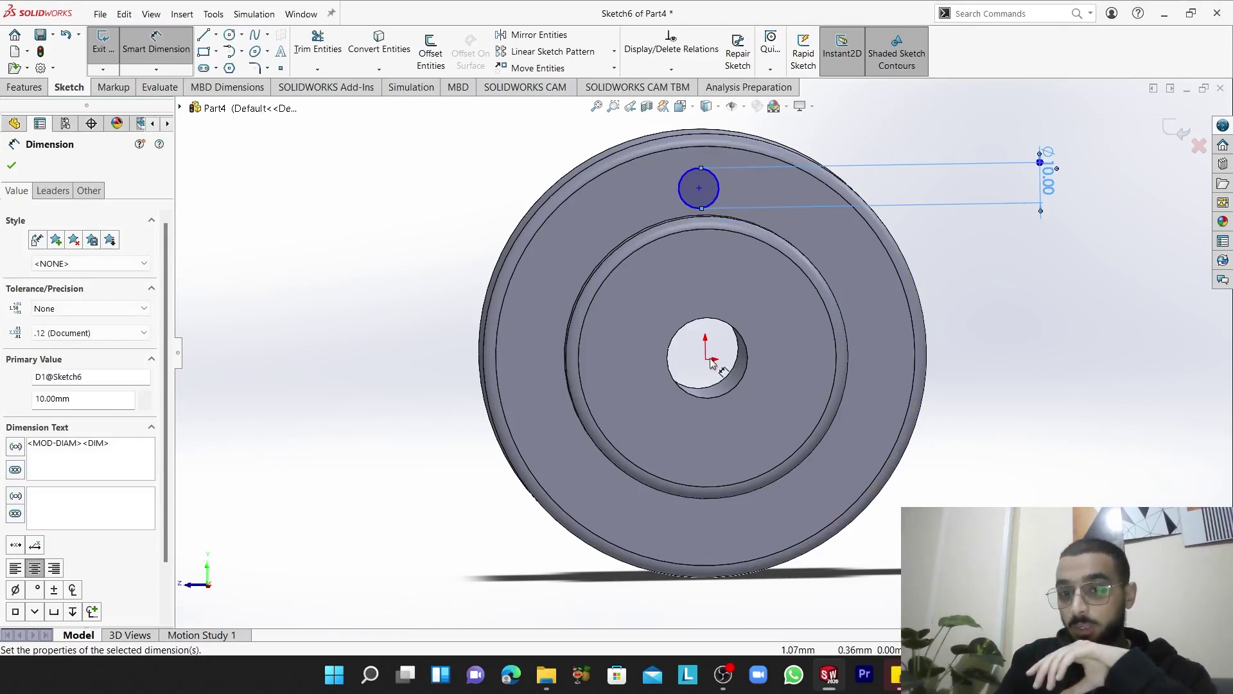
Switch to the Normal To view, looking straight at the sketch face
{"action": "left_click", "coordinate": [704, 359]}
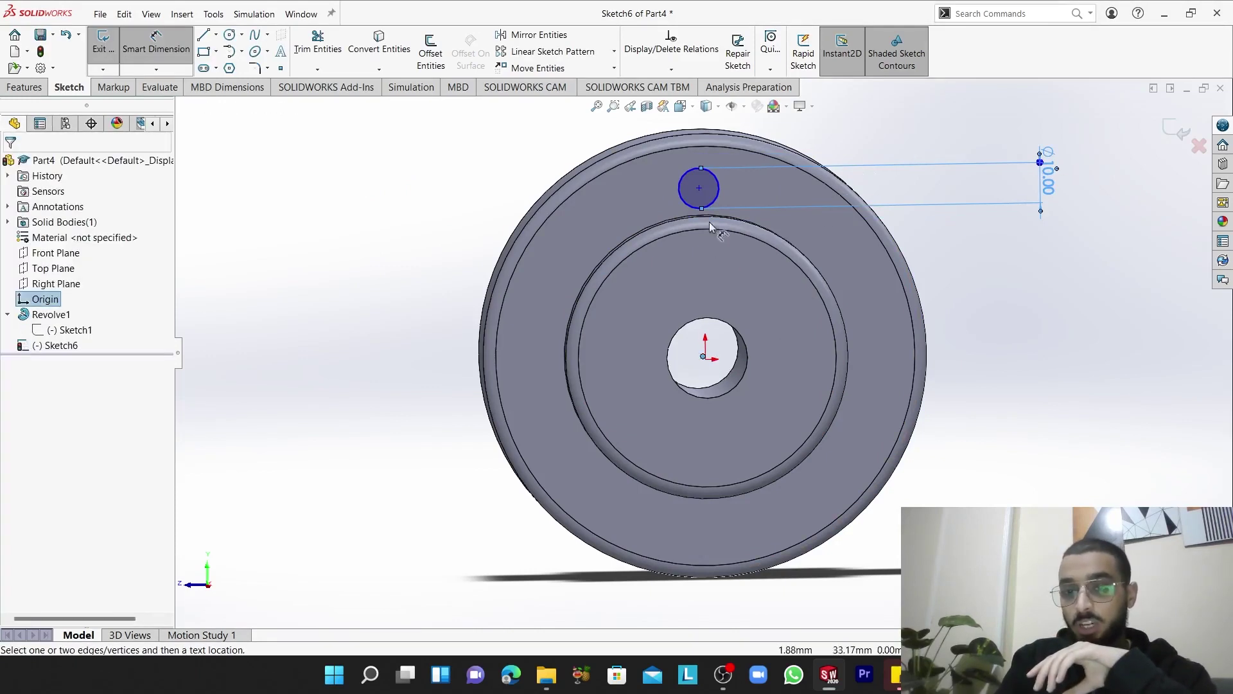
{"action": "scroll", "coordinate": [726, 372], "scroll_direction": "down", "scroll_amount": 3}
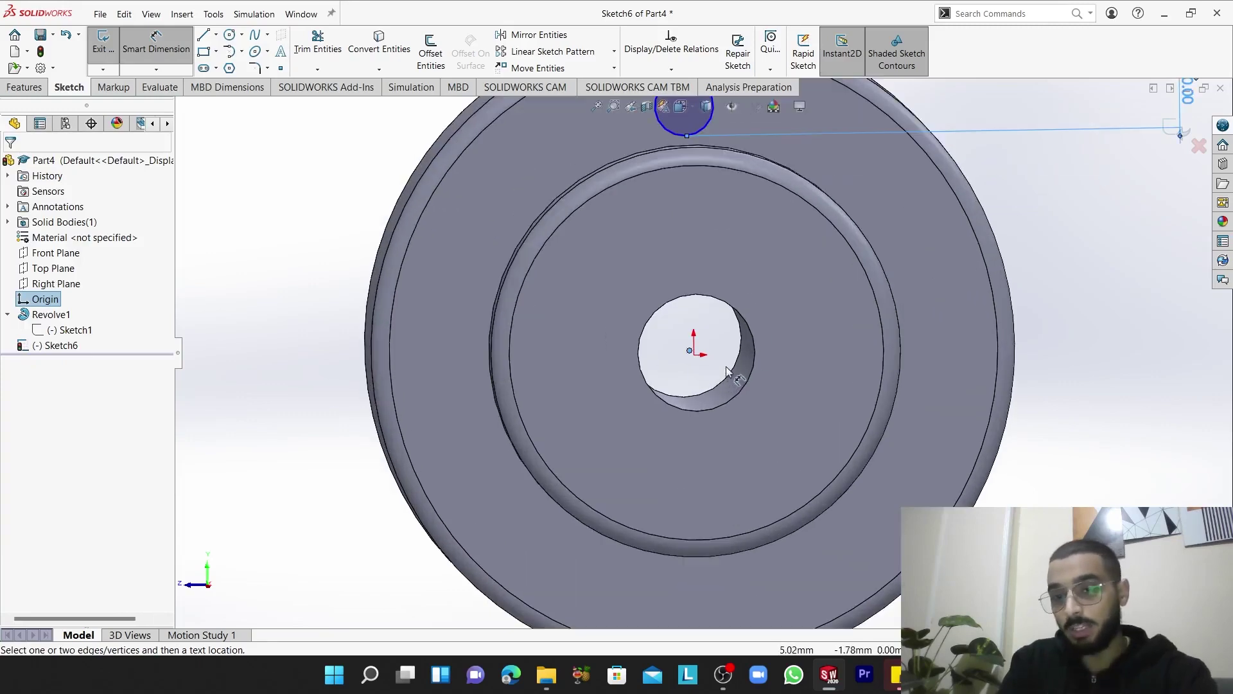
{"action": "scroll", "coordinate": [706, 366], "scroll_direction": "up", "scroll_amount": 3}
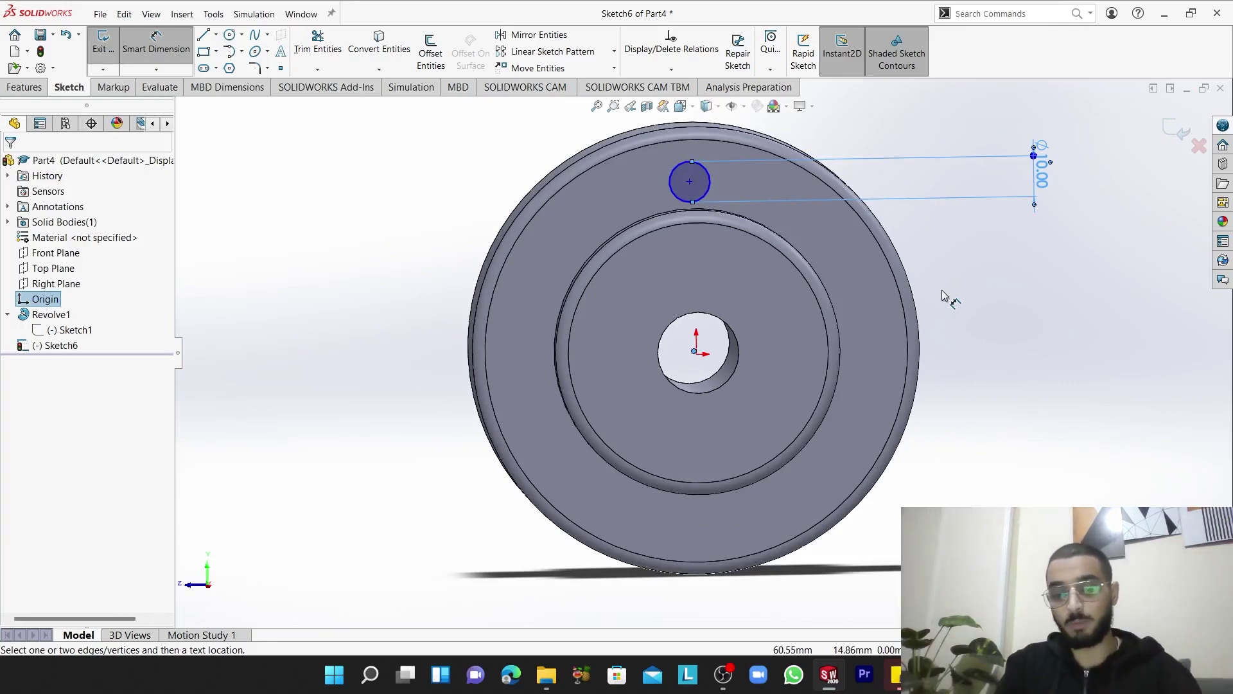
{"action": "key", "text": "space"}
{"action": "left_click", "coordinate": [636, 403]}
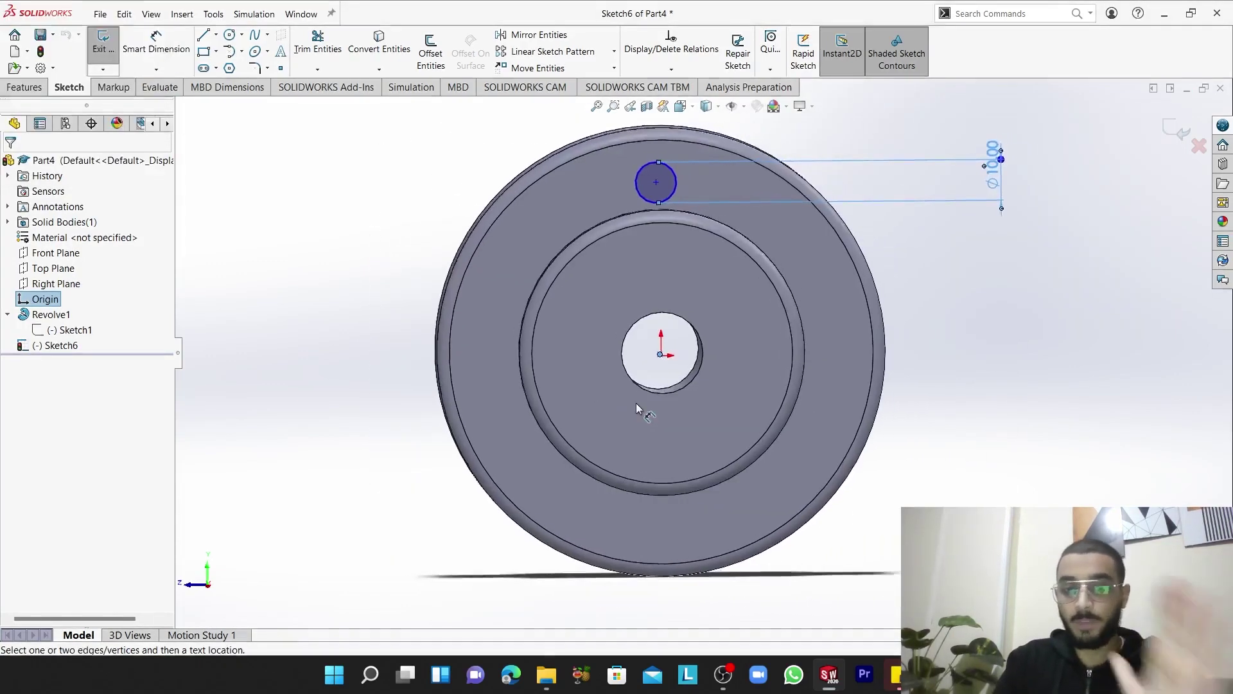
{"action": "scroll", "coordinate": [615, 431], "scroll_direction": "down", "scroll_amount": 5}
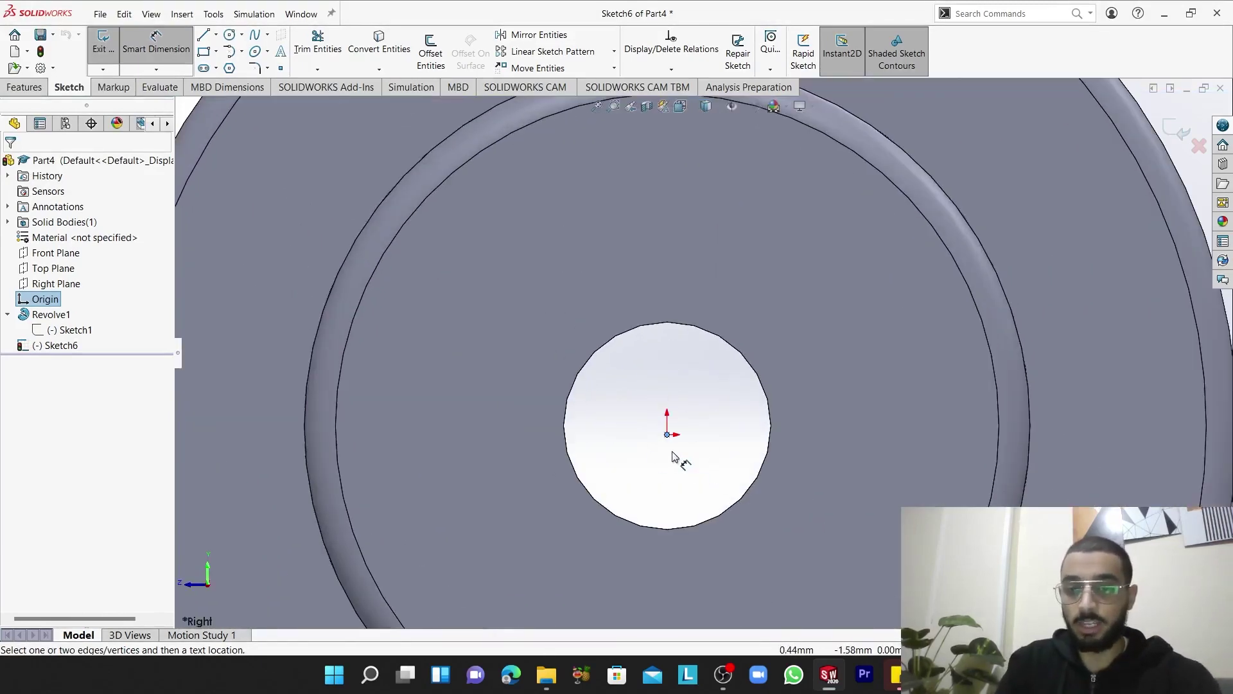
{"action": "scroll", "coordinate": [673, 457], "scroll_direction": "up", "scroll_amount": 3}
{"action": "scroll", "coordinate": [694, 418], "scroll_direction": "up", "scroll_amount": 2}
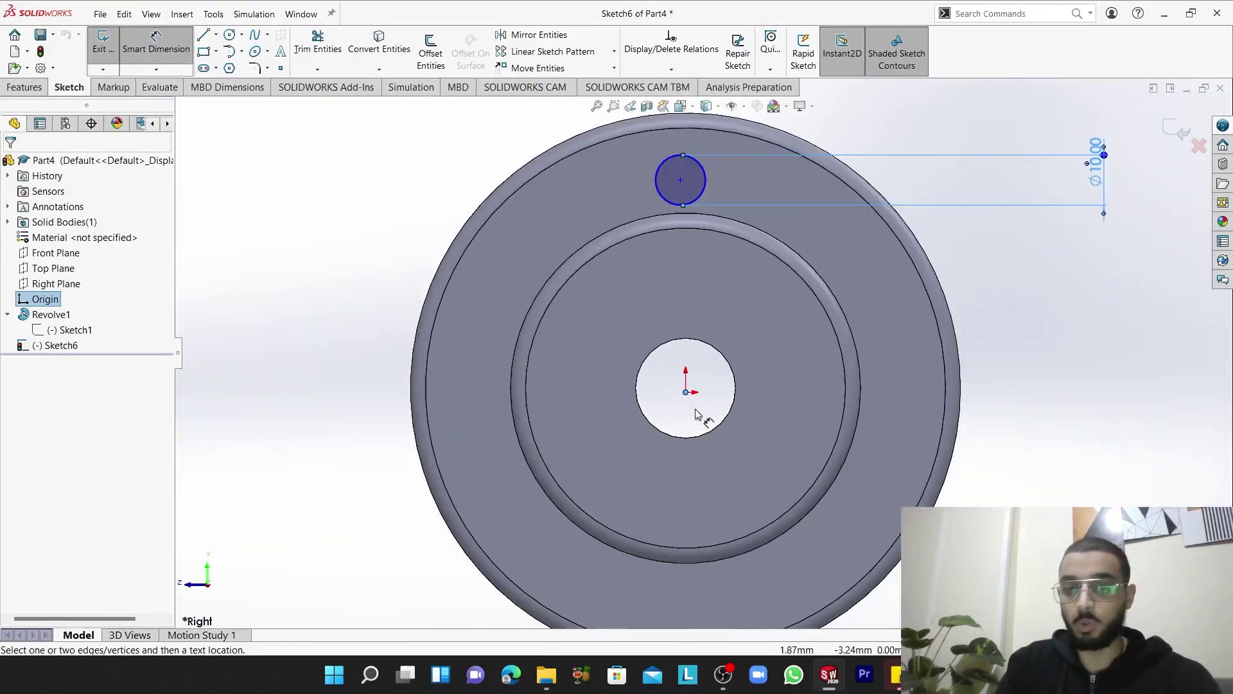
Dimension the circle's centre 44 mm vertically above the origin
{"action": "left_click", "coordinate": [669, 189]}
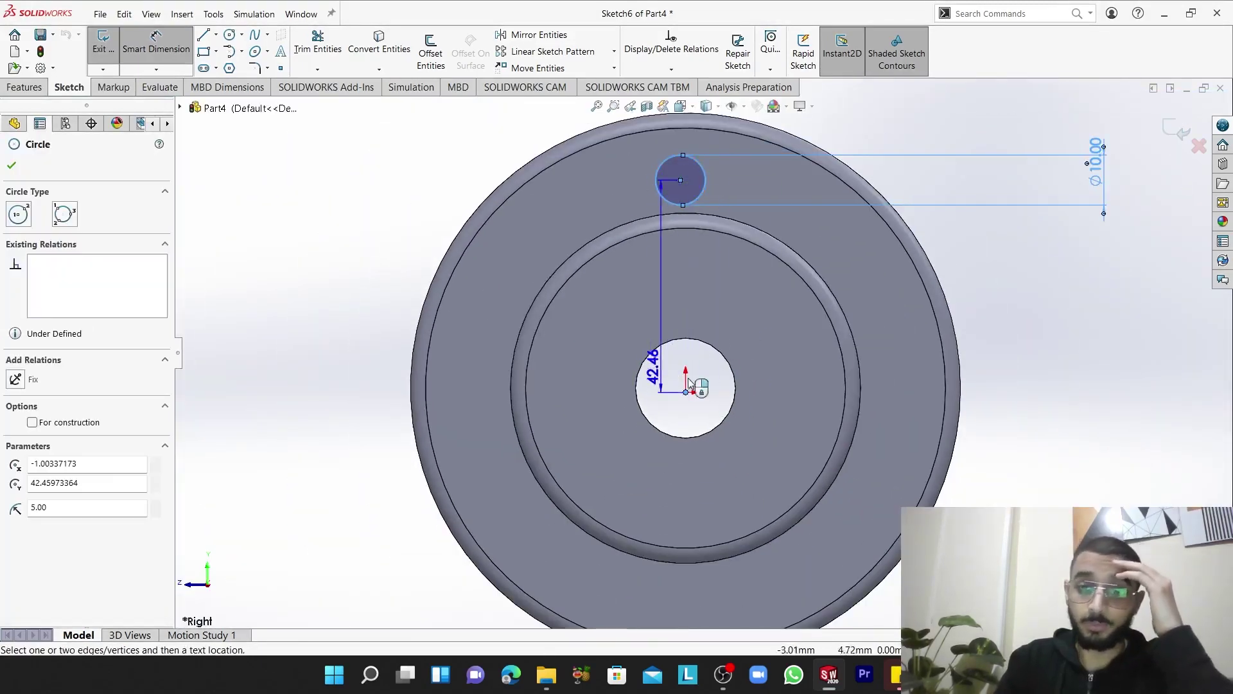
{"action": "left_click", "coordinate": [1128, 294]}
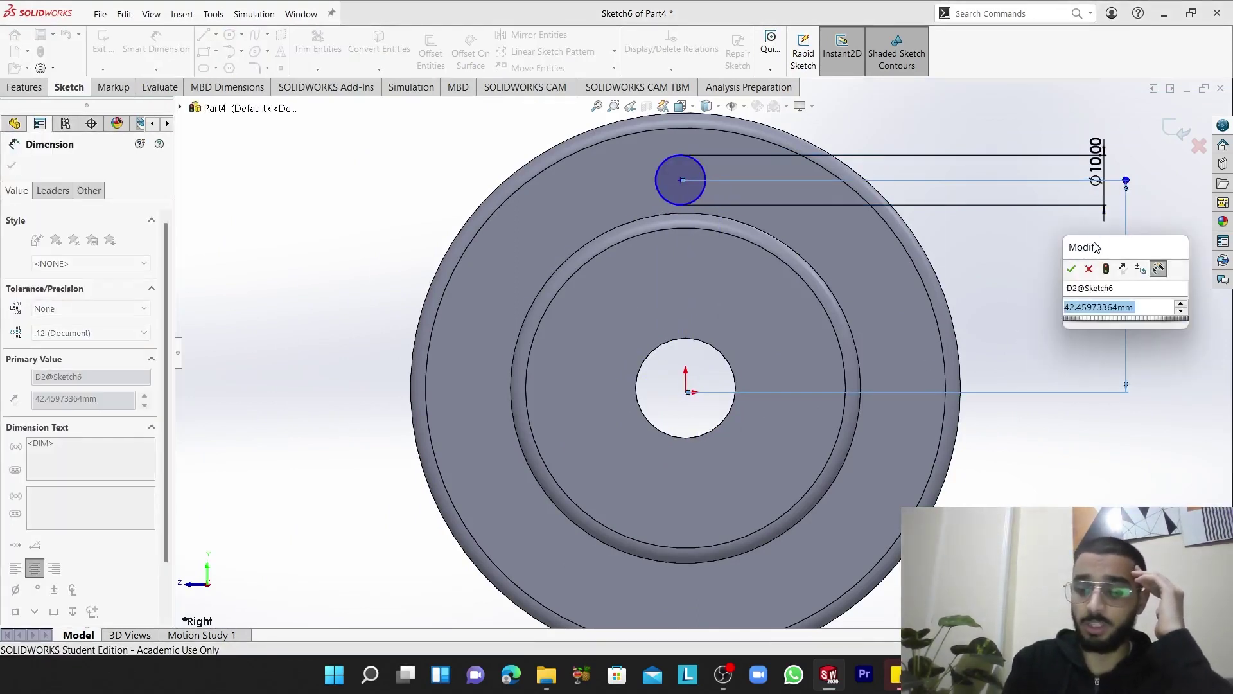
{"action": "type", "text": "44"}
{"action": "key", "text": "Return"}
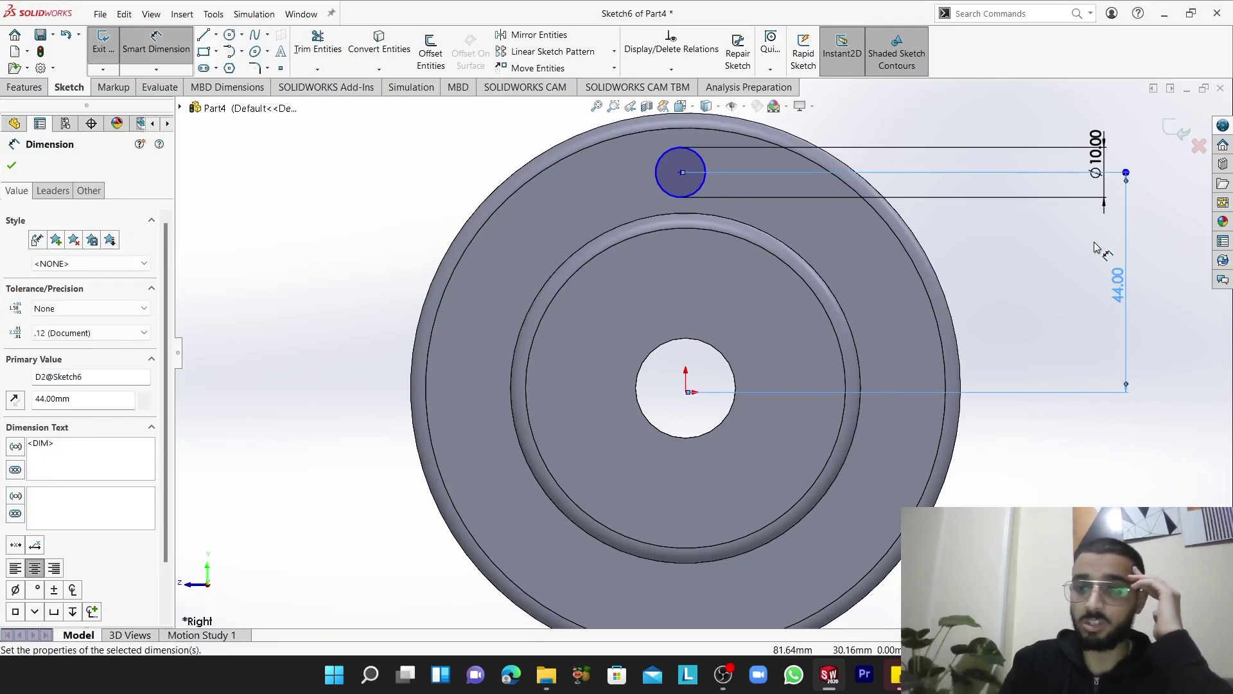
{"action": "right_click", "coordinate": [331, 142]}
{"action": "left_click", "coordinate": [359, 313]}
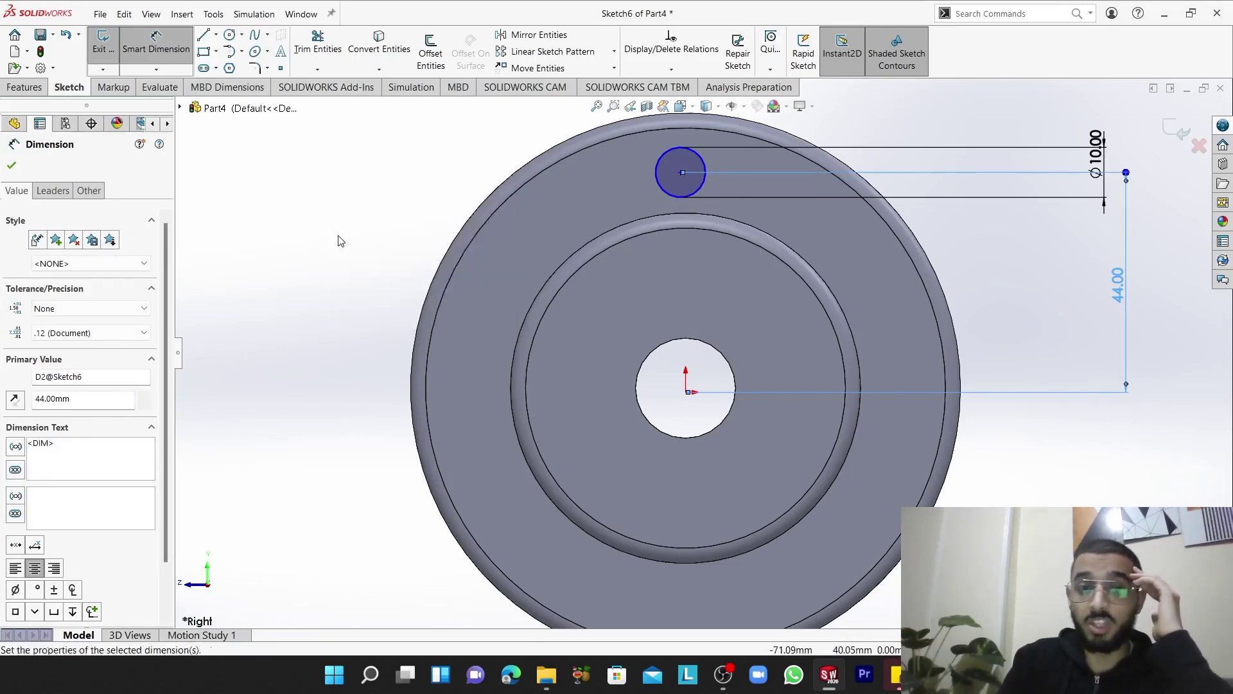
{"action": "key", "text": "Escape"}
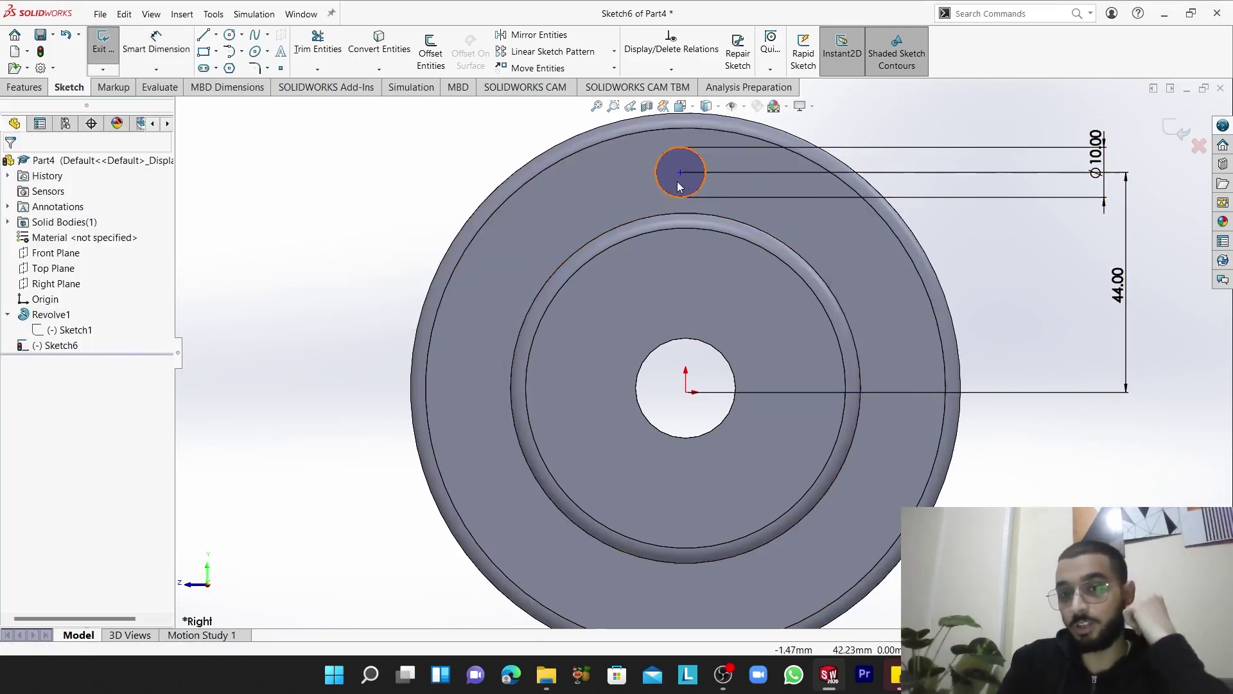
Confirm the circle still slides sideways, then add a Vertical relation between its centre and the origin
{"action": "left_click_drag", "start_coordinate": [681, 173], "coordinate": [886, 162]}
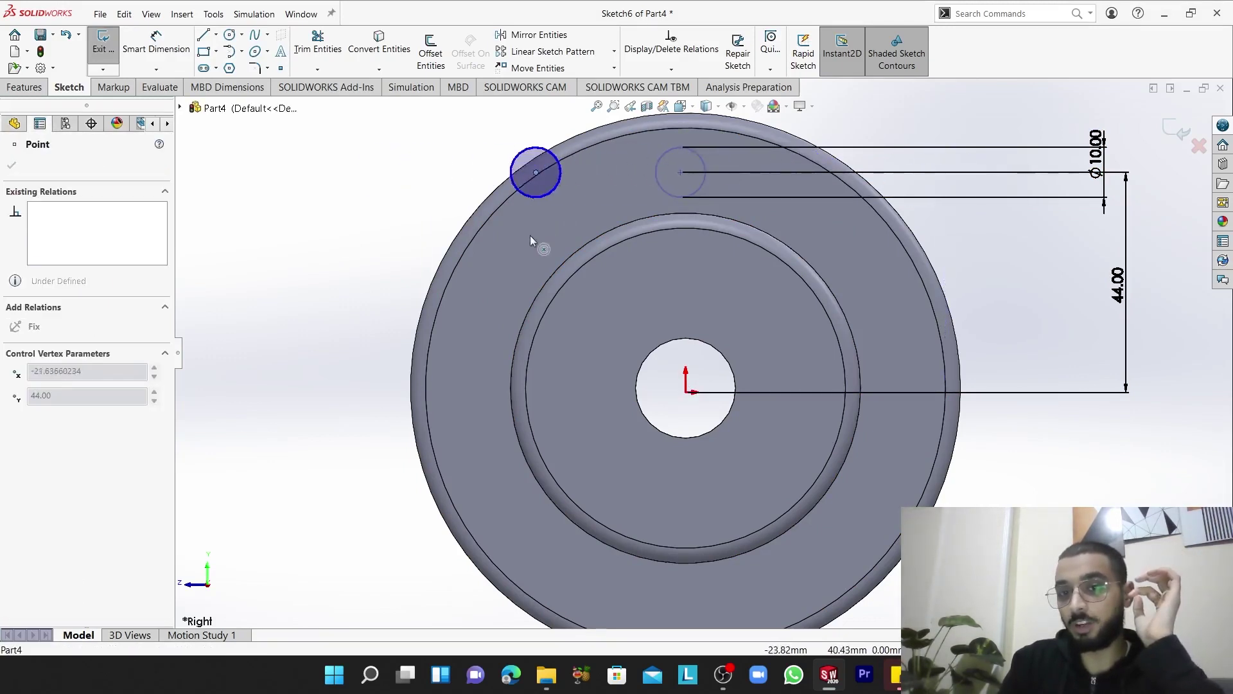
{"action": "mouse_move", "coordinate": [886, 162]}
{"action": "left_mouse_down"}
{"action": "mouse_move", "coordinate": [700, 254]}
{"action": "mouse_move", "coordinate": [654, 236]}
{"action": "mouse_move", "coordinate": [643, 295]}
{"action": "left_mouse_up"}
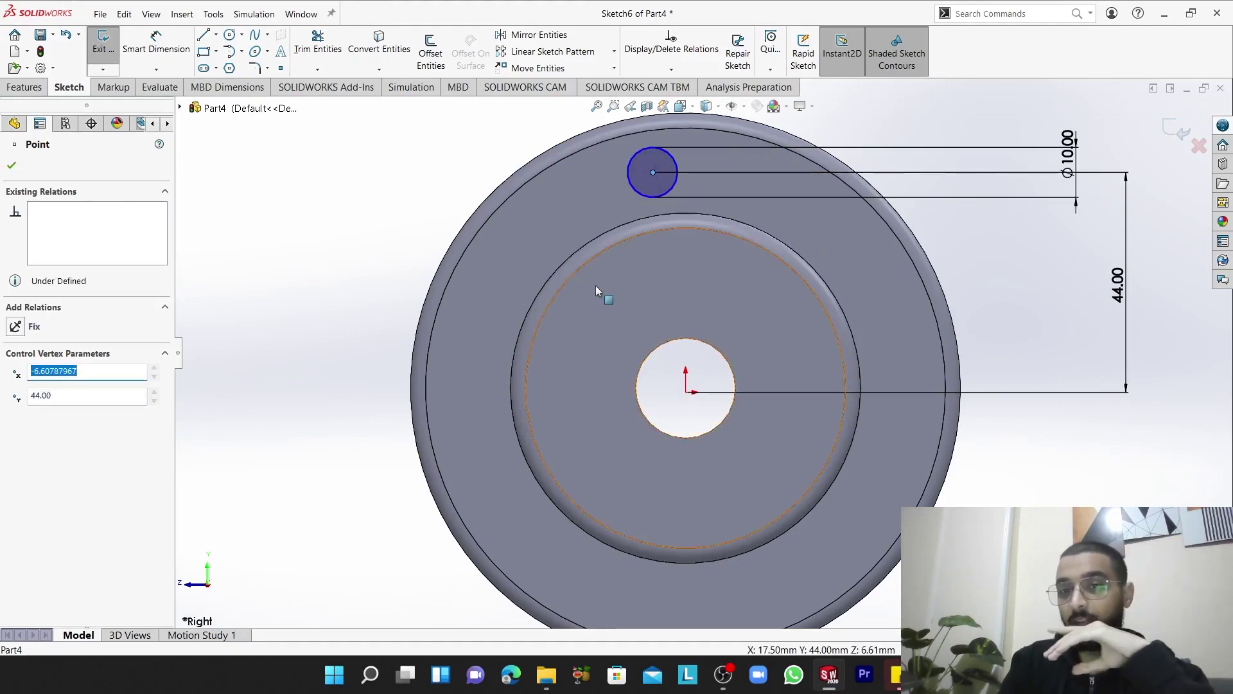
{"action": "key", "text": "Escape"}
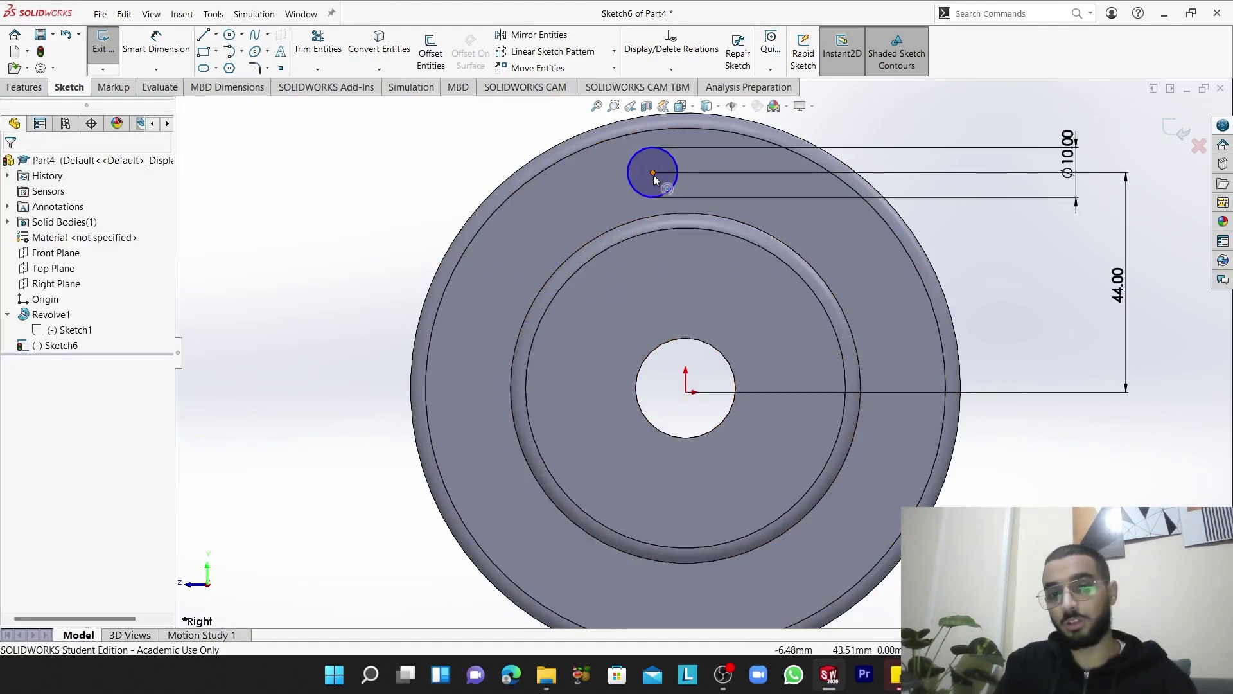
{"action": "left_click", "coordinate": [654, 173]}
{"action": "left_click", "coordinate": [686, 391], "text": "ctrl"}
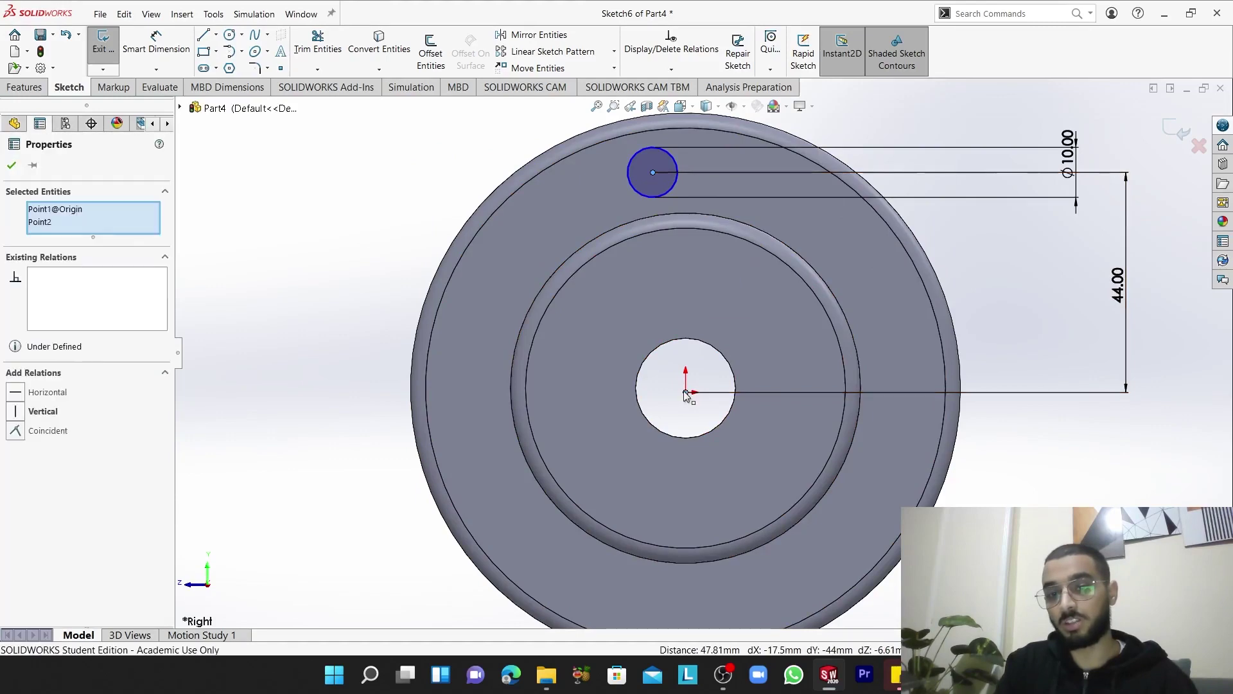
{"action": "left_click", "coordinate": [723, 333]}
{"action": "key", "text": "Escape"}
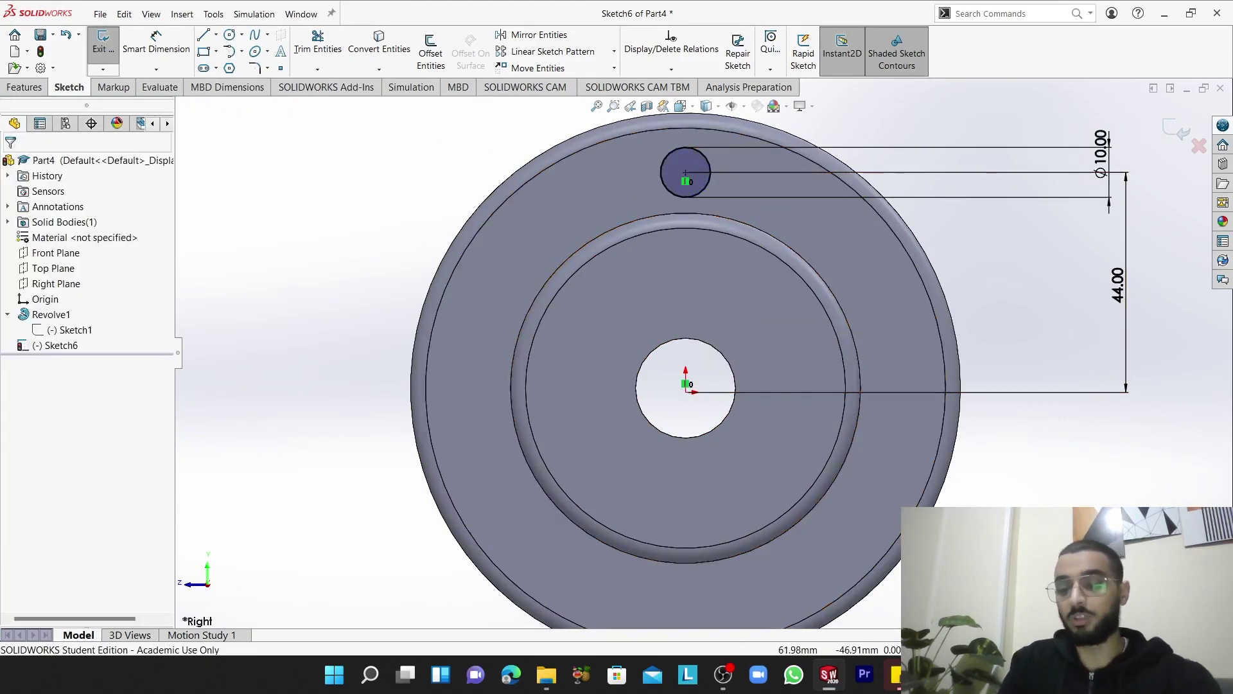
Reposition the OBS webcam overlay and minimize the recorder to show the sketch again
{"action": "left_click", "coordinate": [723, 674]}
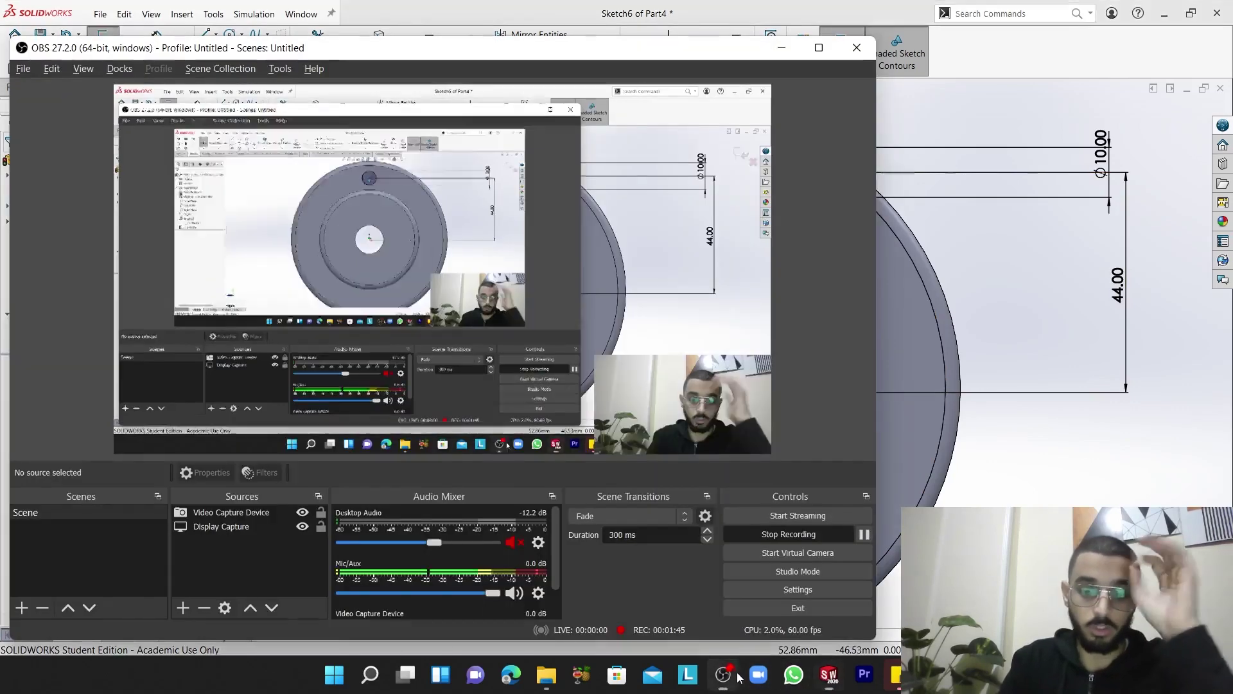
{"action": "left_click_drag", "start_coordinate": [707, 437], "coordinate": [731, 345]}
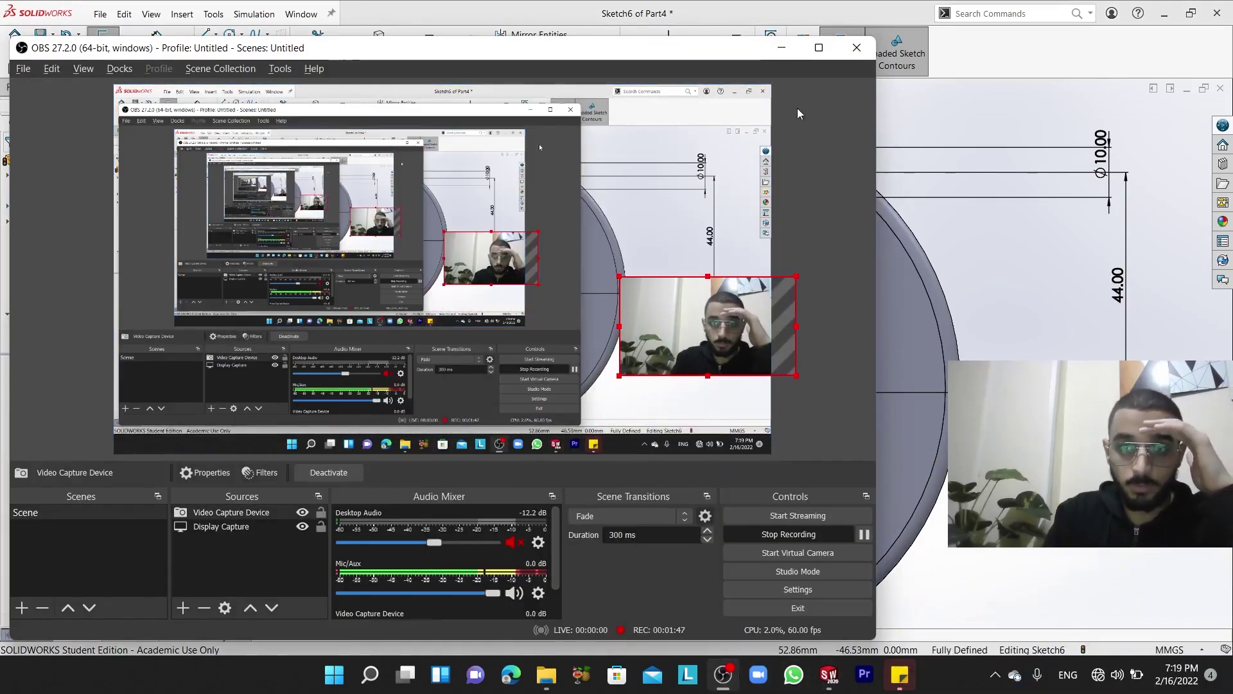
{"action": "left_click", "coordinate": [970, 568]}
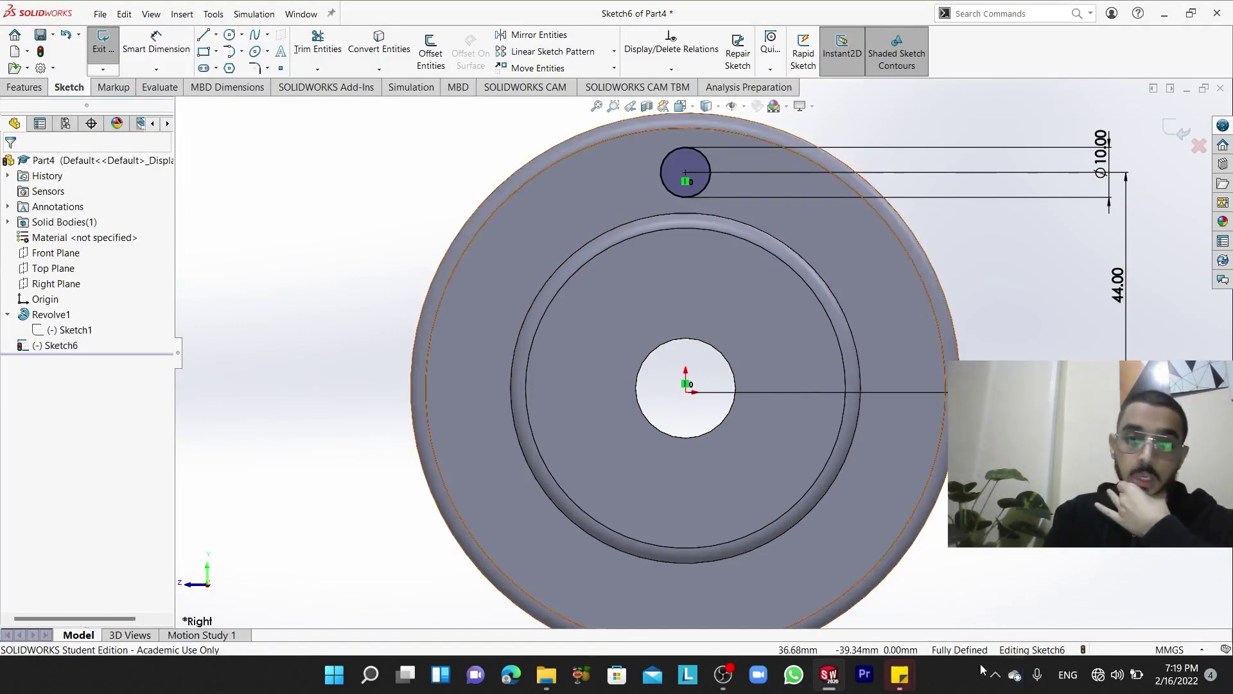
{"action": "left_click", "coordinate": [724, 674]}
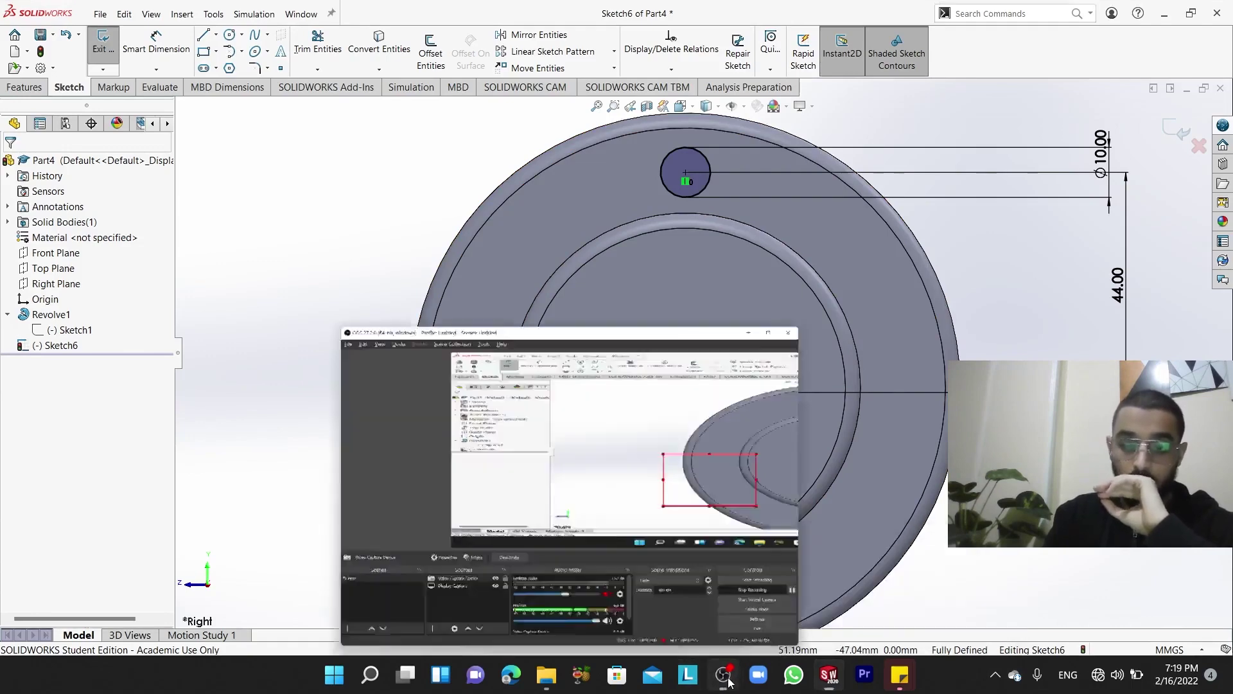
{"action": "mouse_move", "coordinate": [716, 343]}
{"action": "left_mouse_down"}
{"action": "mouse_move", "coordinate": [715, 426]}
{"action": "mouse_move", "coordinate": [698, 422]}
{"action": "left_mouse_up"}
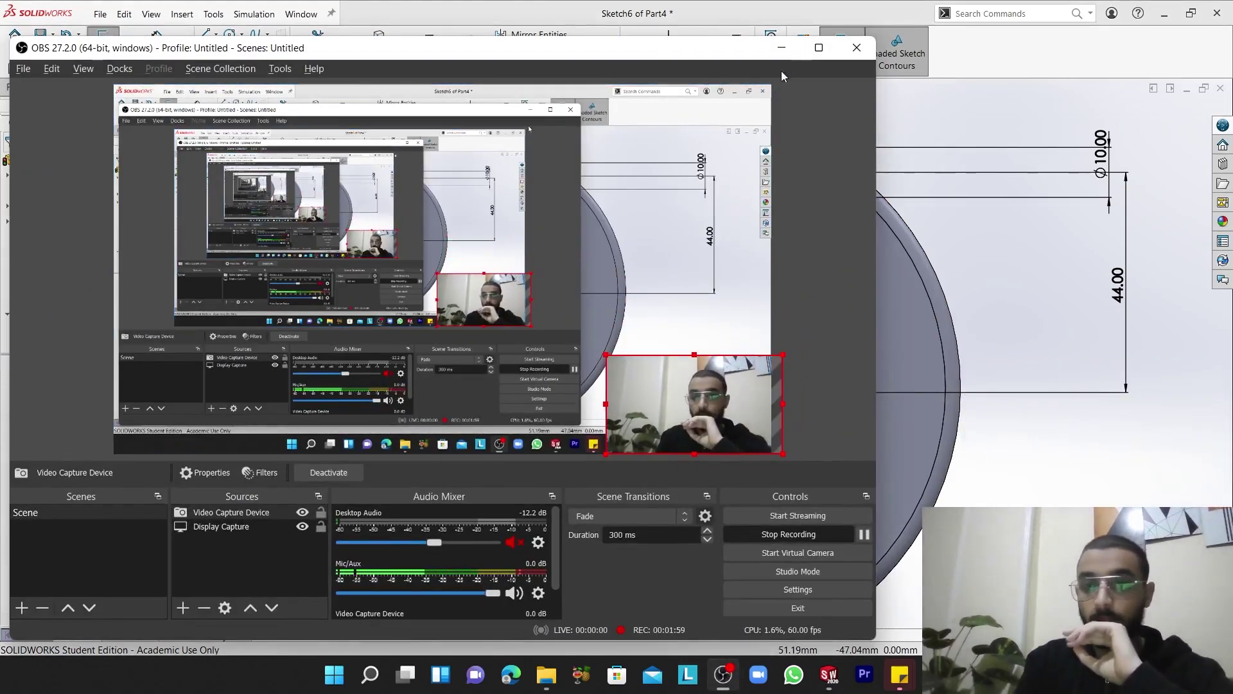
{"action": "left_click", "coordinate": [781, 48]}
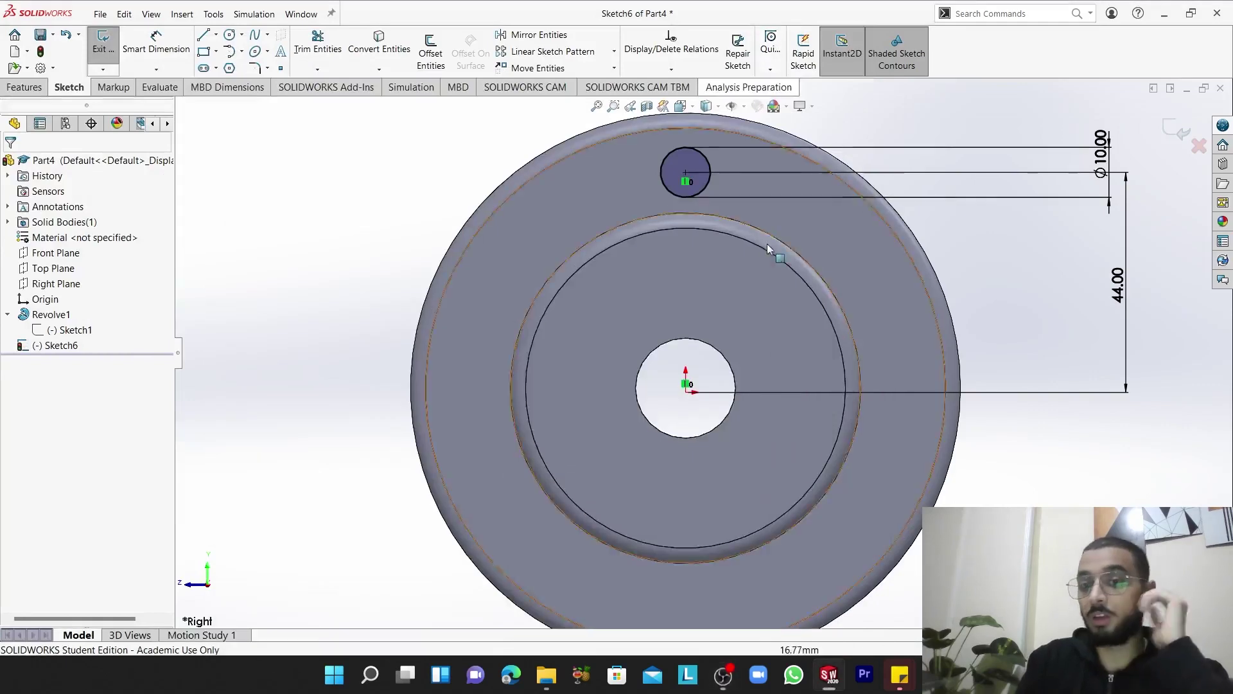
Cut the 10 mm circle Through All as Cut-Extrude3
{"action": "left_click", "coordinate": [6, 88]}
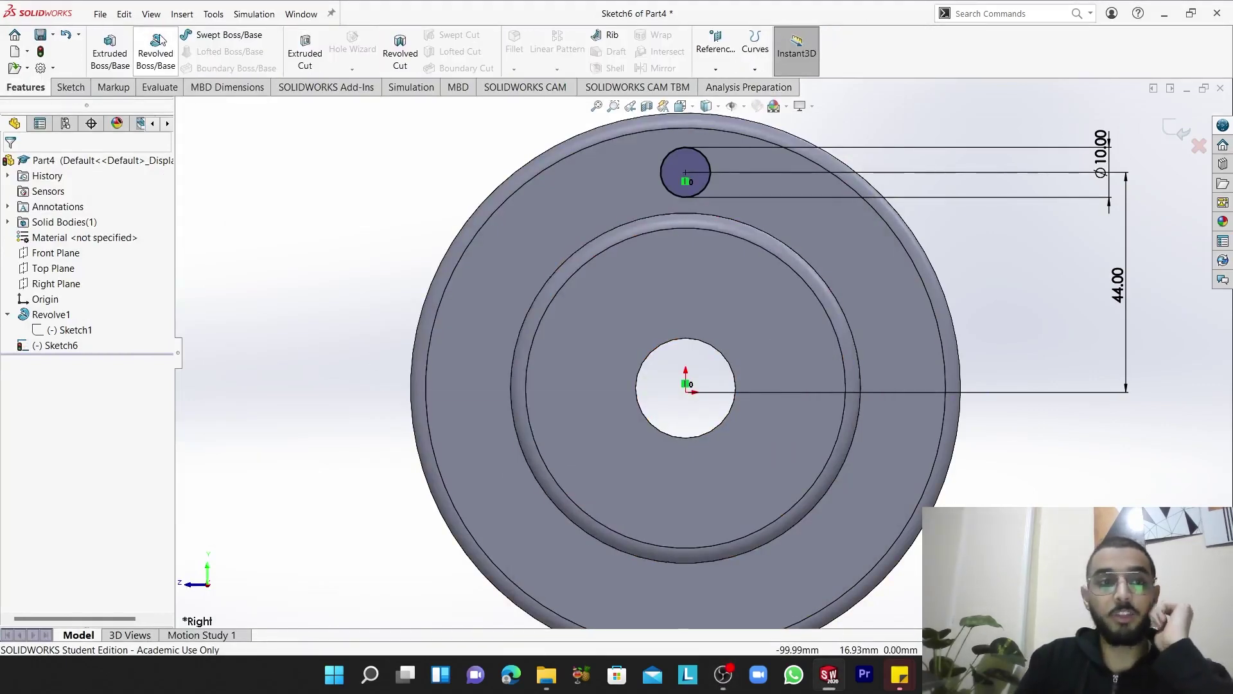
{"action": "left_click", "coordinate": [298, 59]}
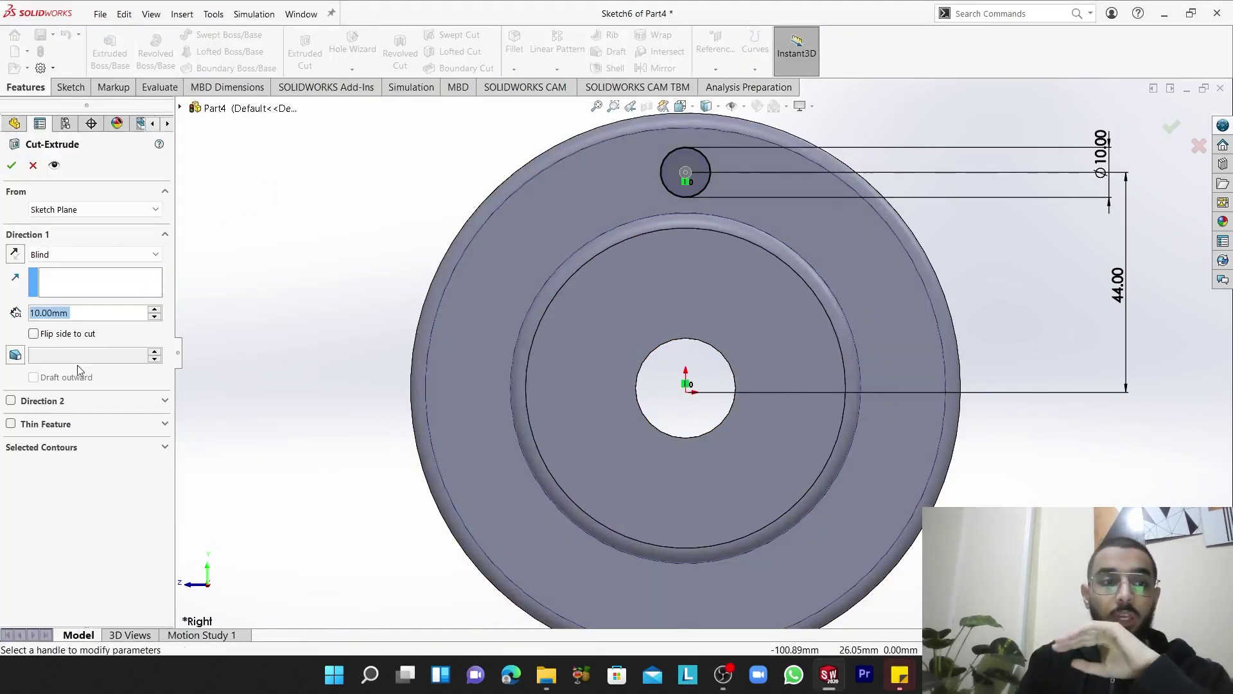
{"action": "left_click", "coordinate": [87, 255]}
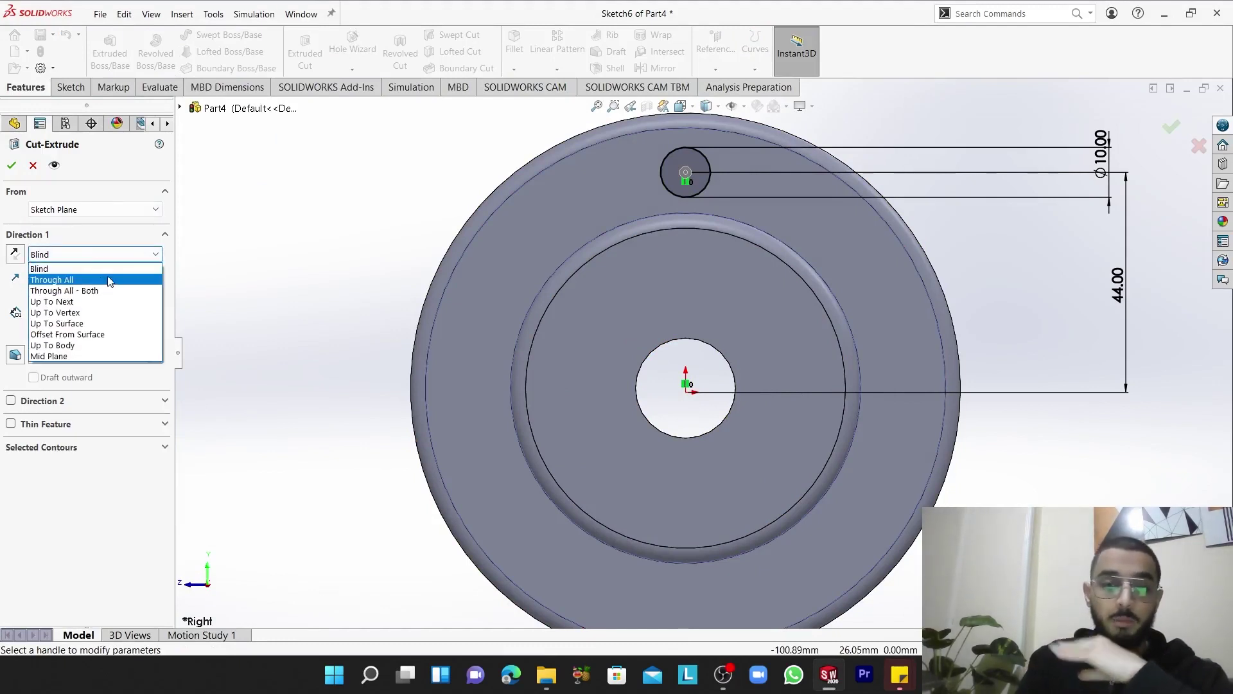
{"action": "left_click", "coordinate": [109, 280]}
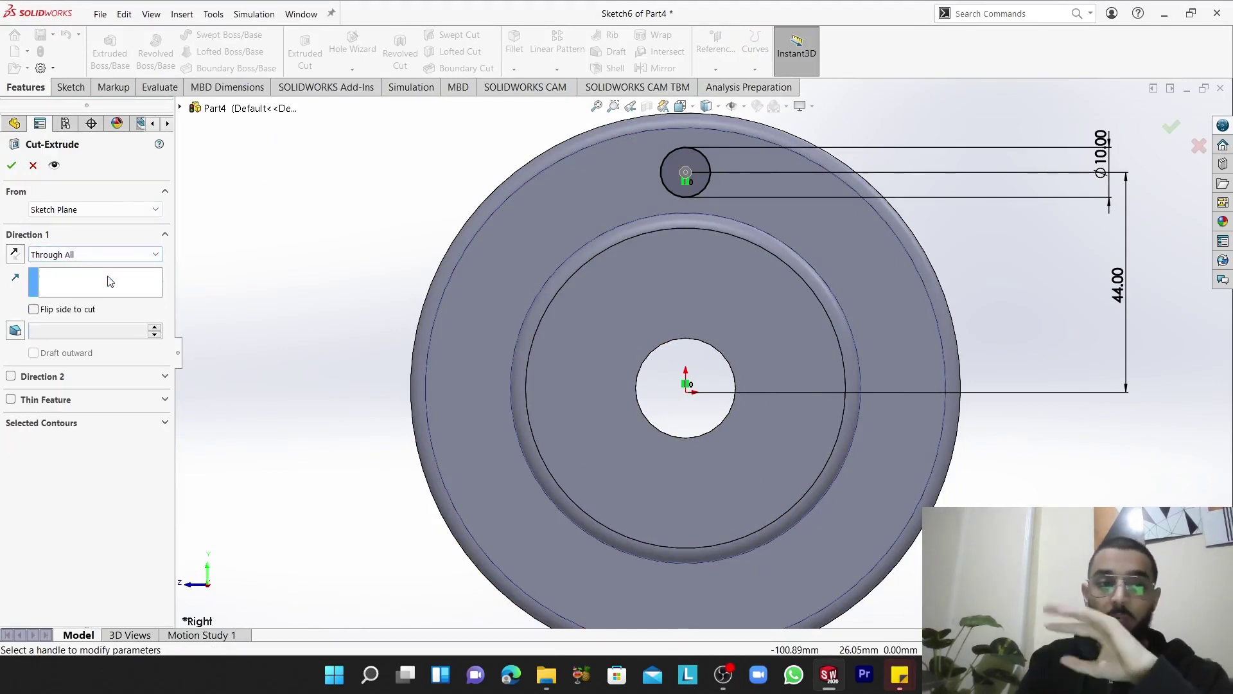
{"action": "left_click", "coordinate": [5, 167]}
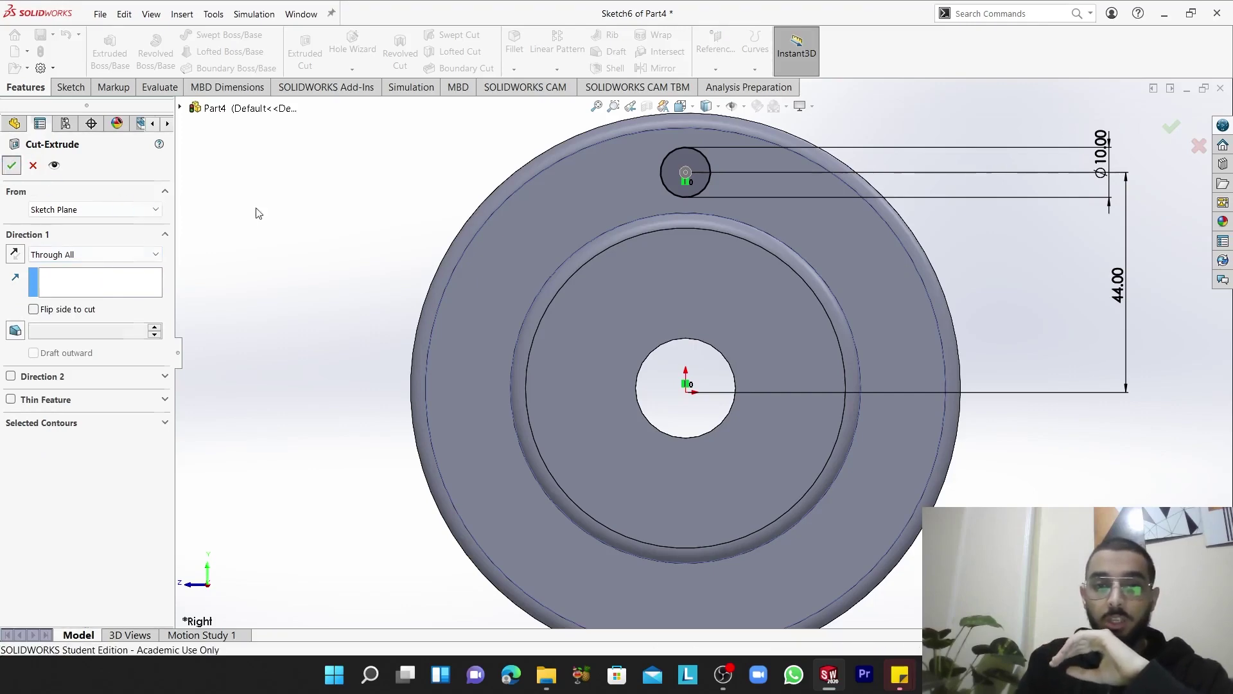
{"action": "left_click", "coordinate": [339, 261]}
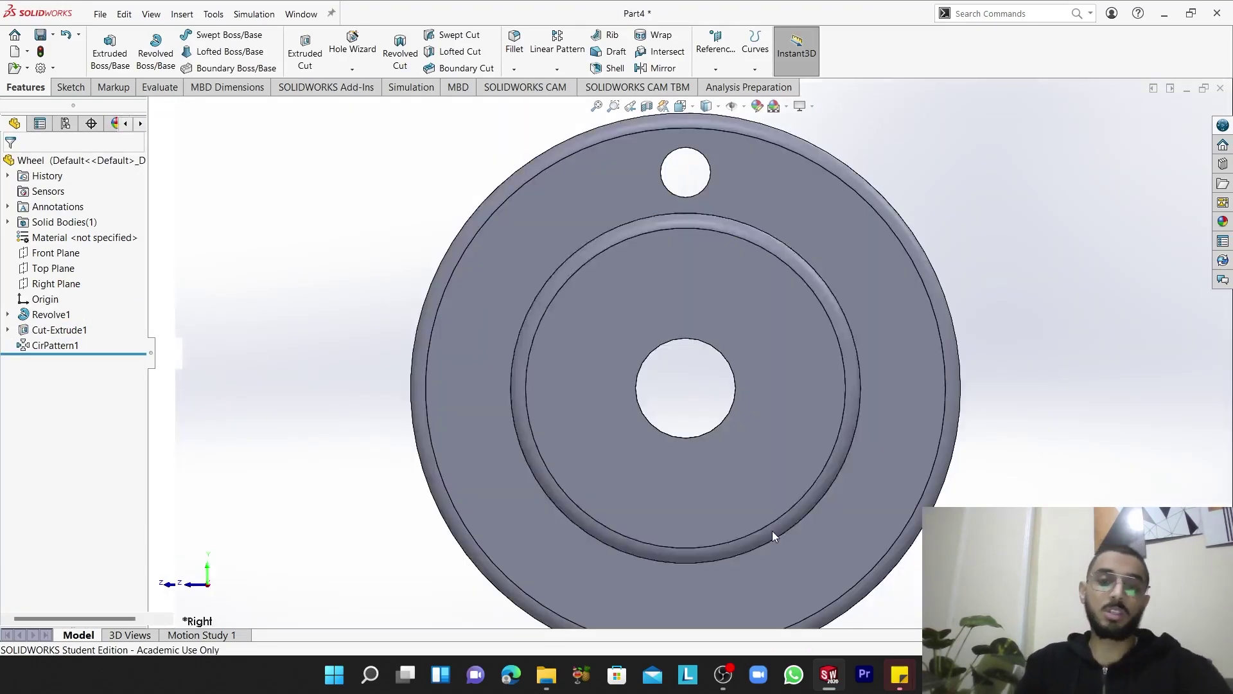
Expand the Linear Pattern dropdown to list pattern types, including Circular Pattern
{"action": "scroll", "coordinate": [595, 259], "scroll_direction": "up", "scroll_amount": 2}
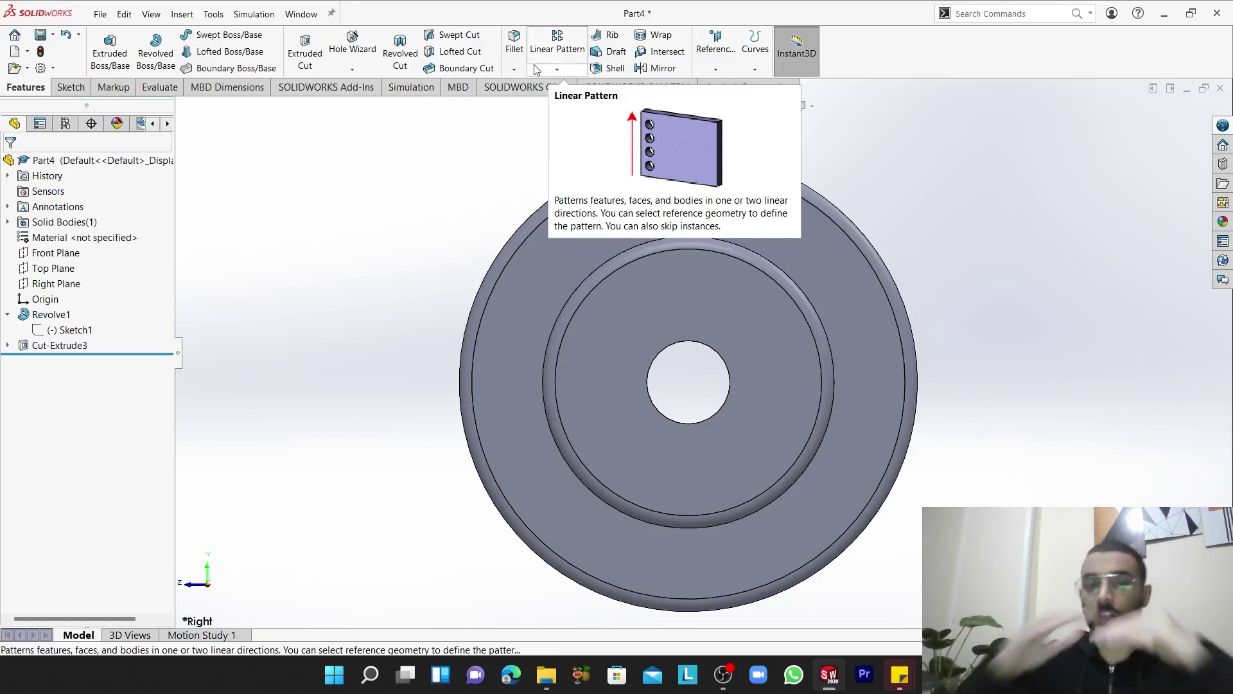
{"action": "left_click", "coordinate": [546, 71]}
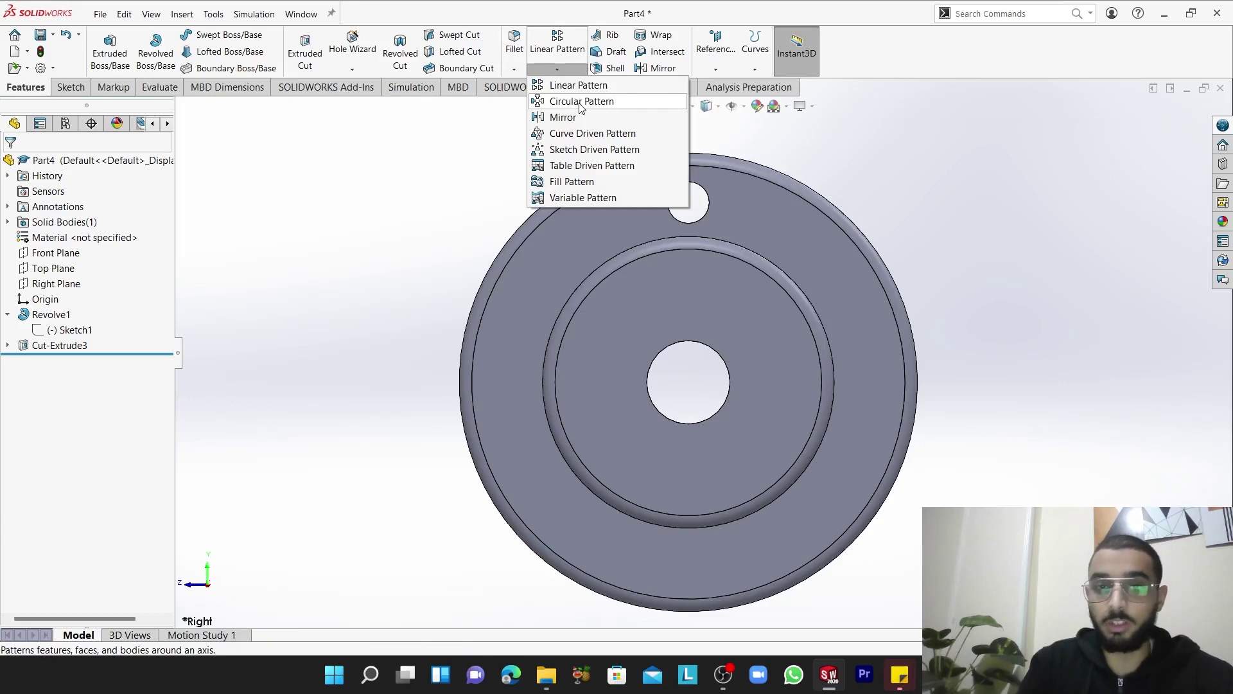
Start CirPattern1 (15.00deg, 2 instances) and orbit the wheel to see its sides
{"action": "left_click", "coordinate": [580, 102]}
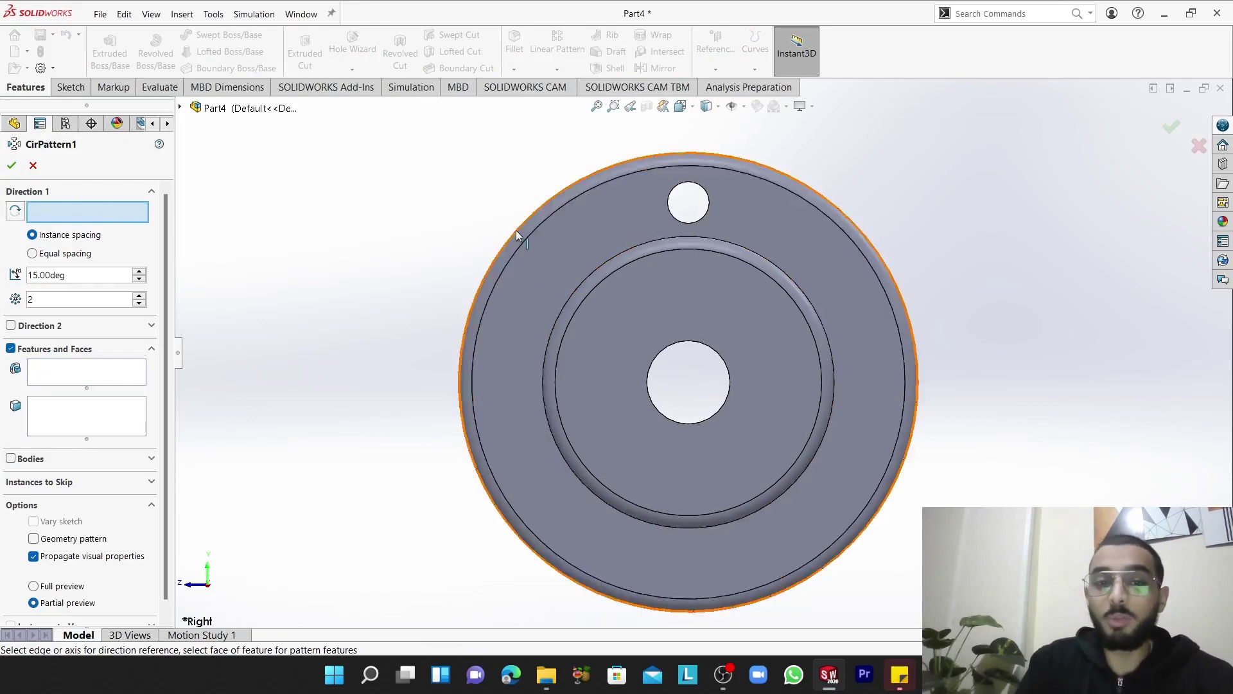
{"action": "middle_click_drag", "start_coordinate": [515, 230], "coordinate": [559, 244]}
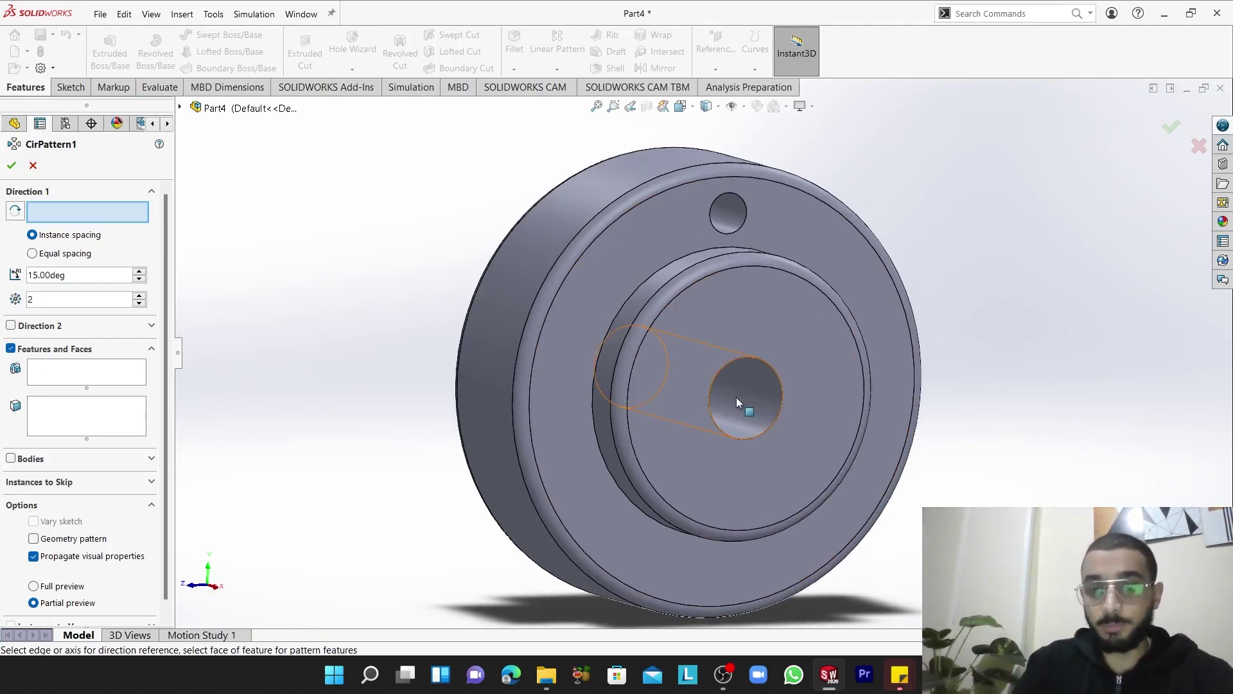
{"action": "middle_click_drag", "start_coordinate": [797, 404], "coordinate": [774, 342]}
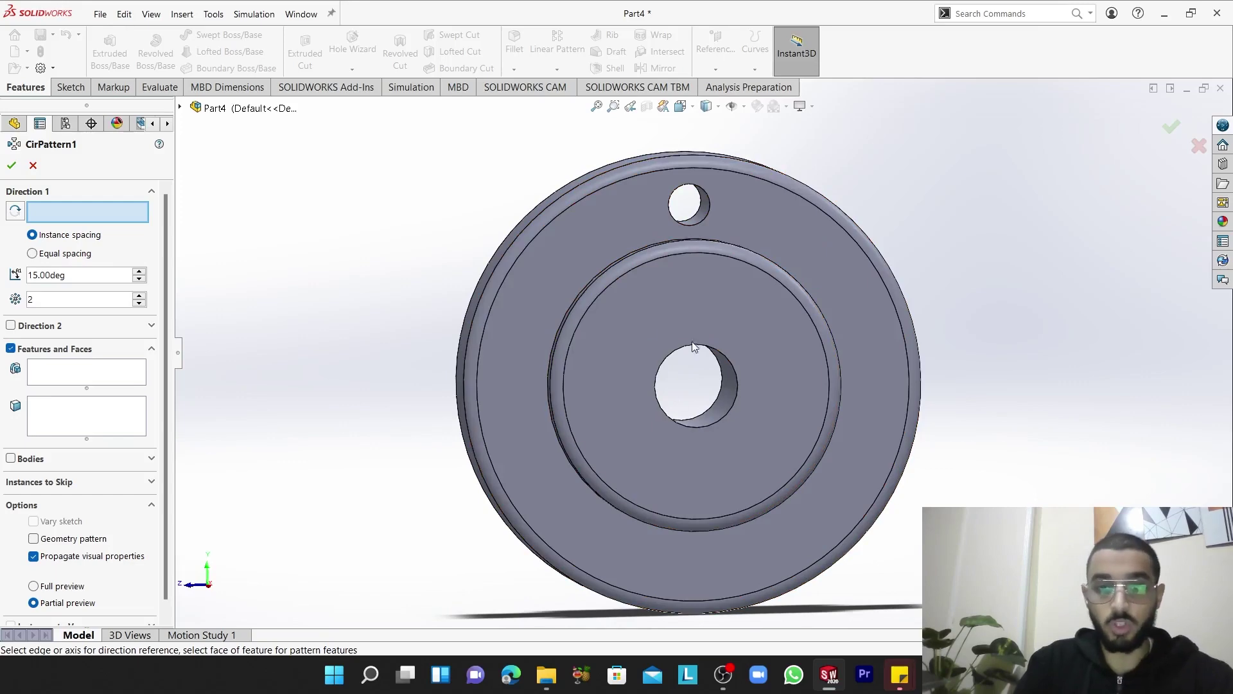
{"action": "middle_click_drag", "start_coordinate": [556, 257], "coordinate": [599, 257]}
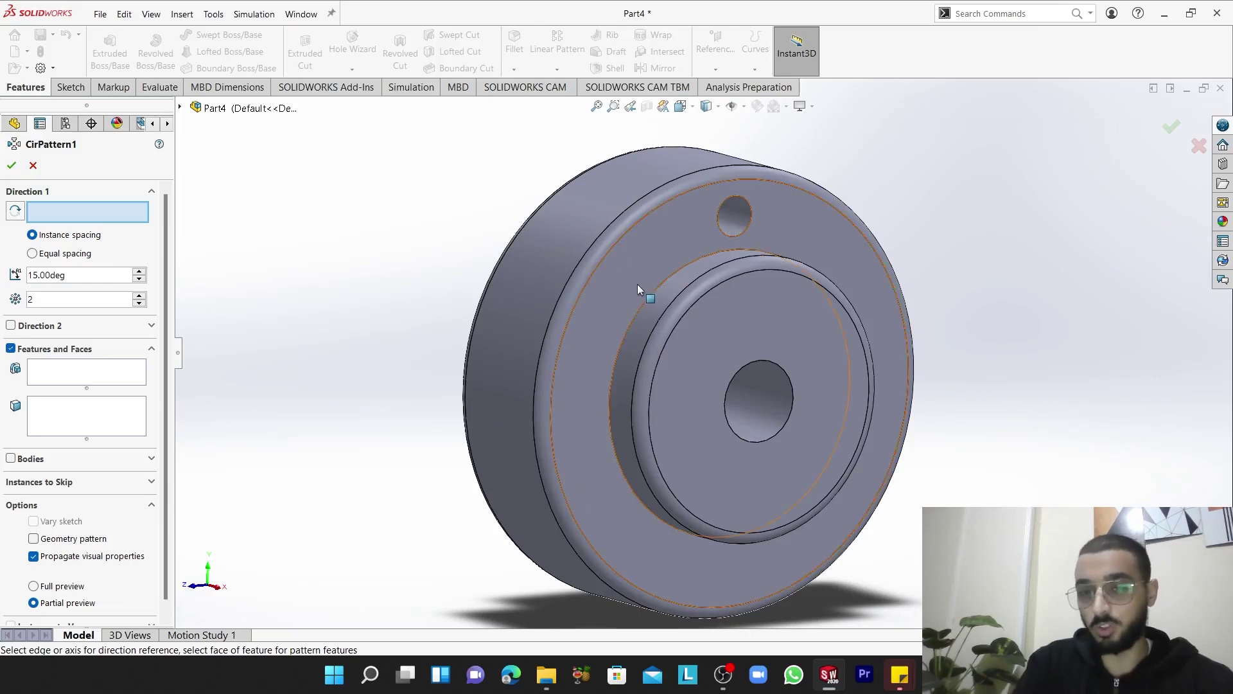
Use the wheel's outer circular edge (Edge<2>) as the pattern axis with 12 instances
{"action": "left_click", "coordinate": [603, 261]}
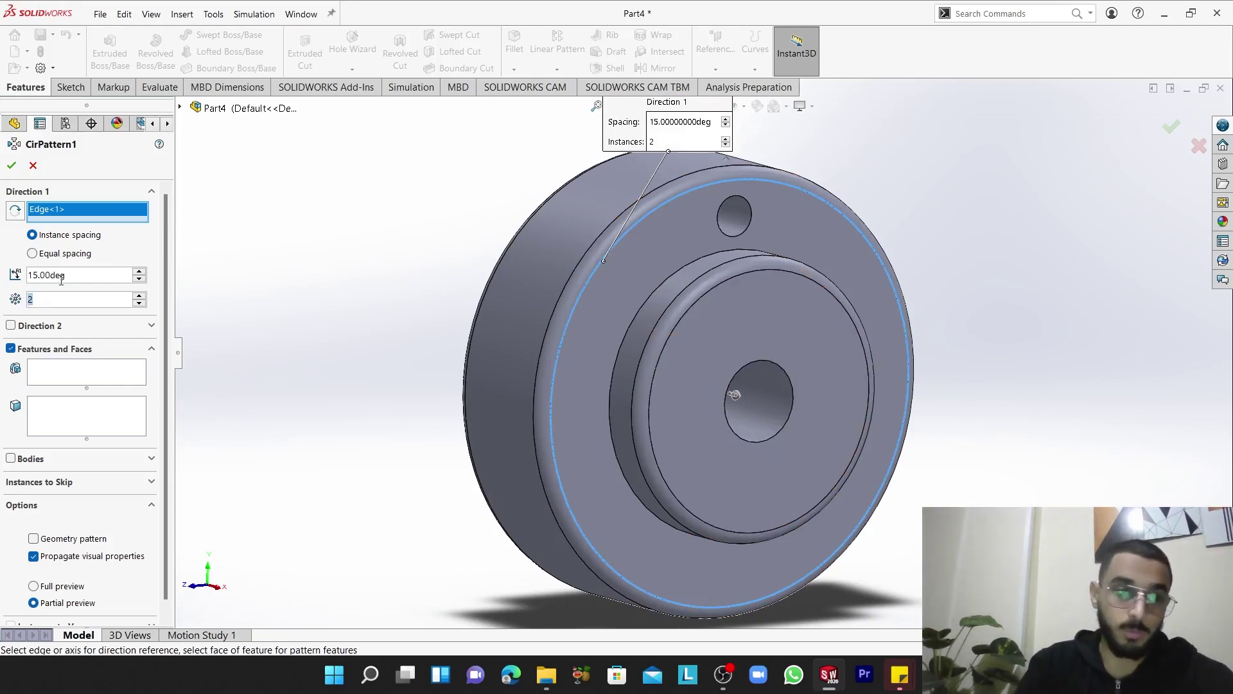
{"action": "type", "text": "12"}
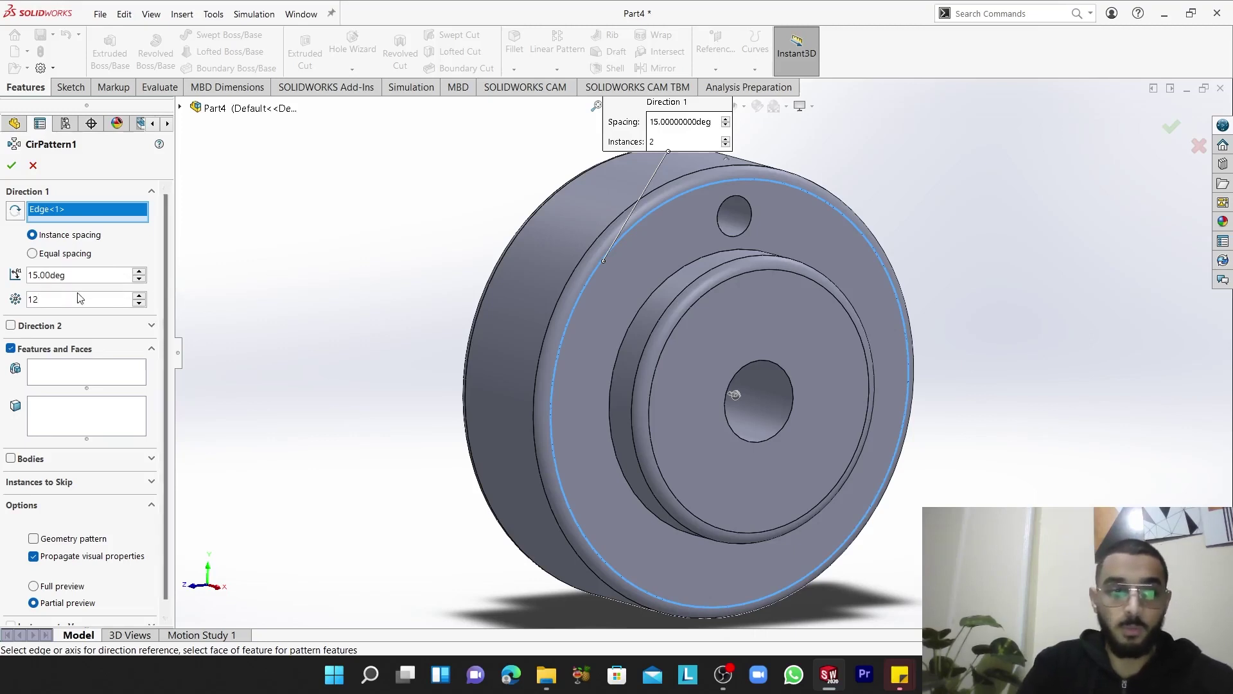
{"action": "key", "text": "Return"}
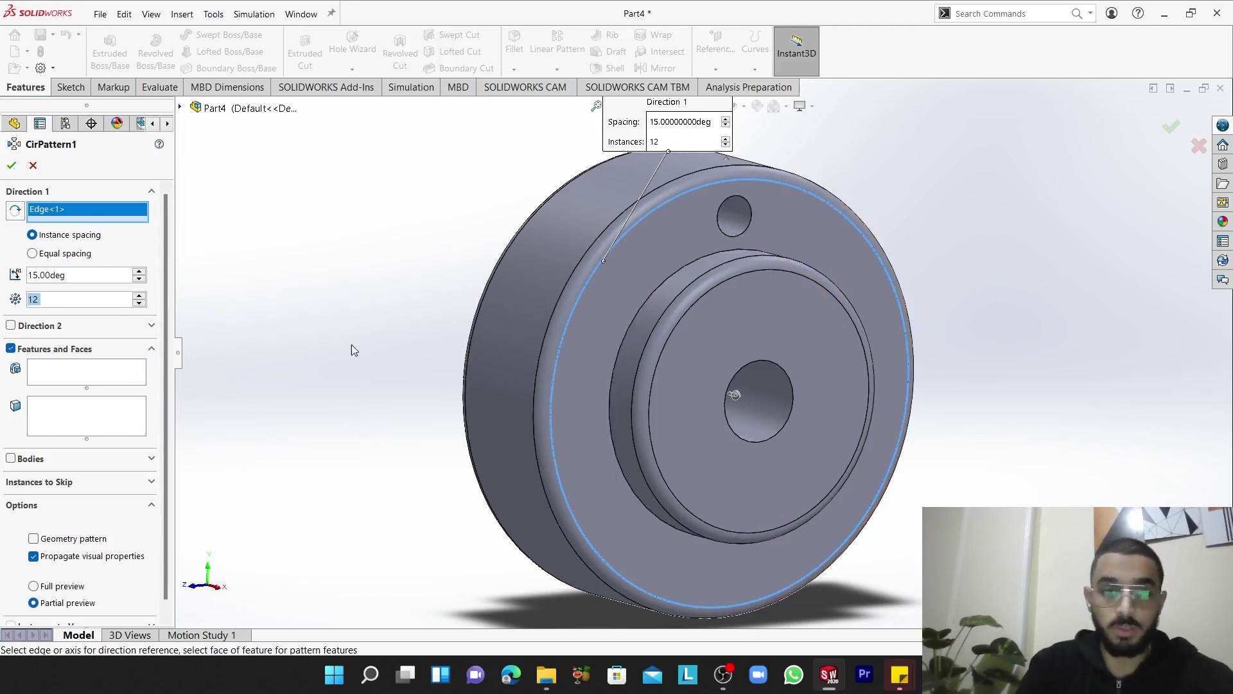
{"action": "key", "text": "Delete"}
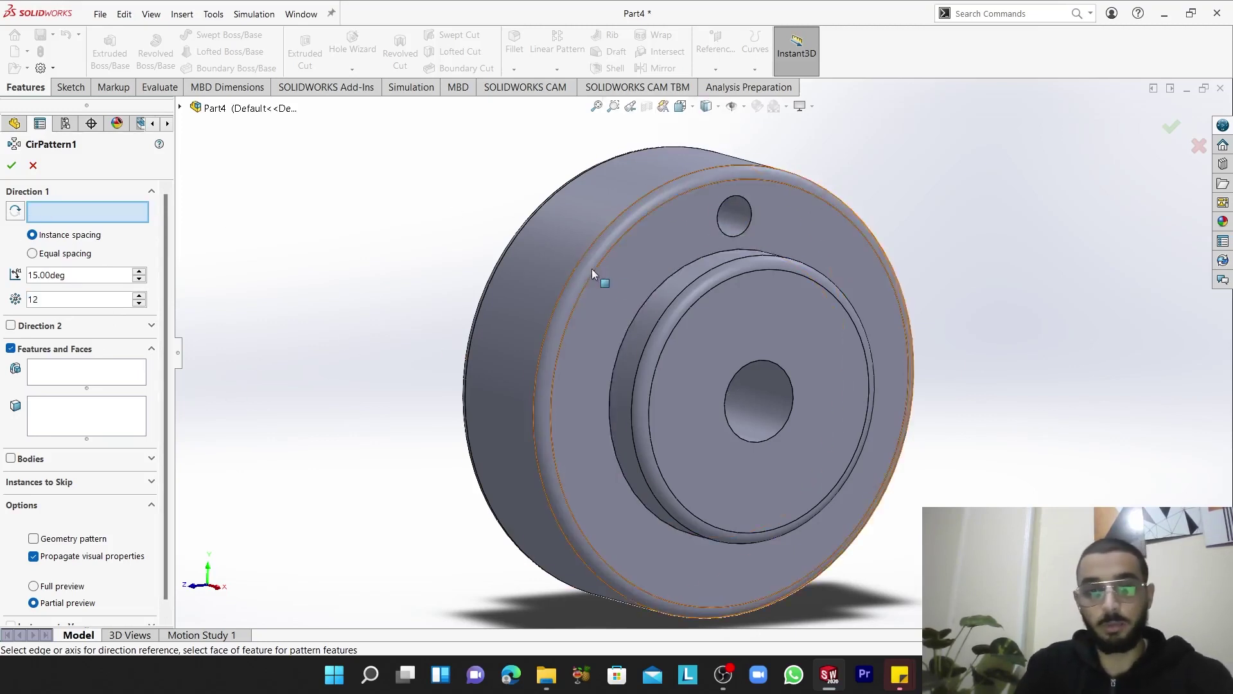
{"action": "left_click", "coordinate": [577, 267]}
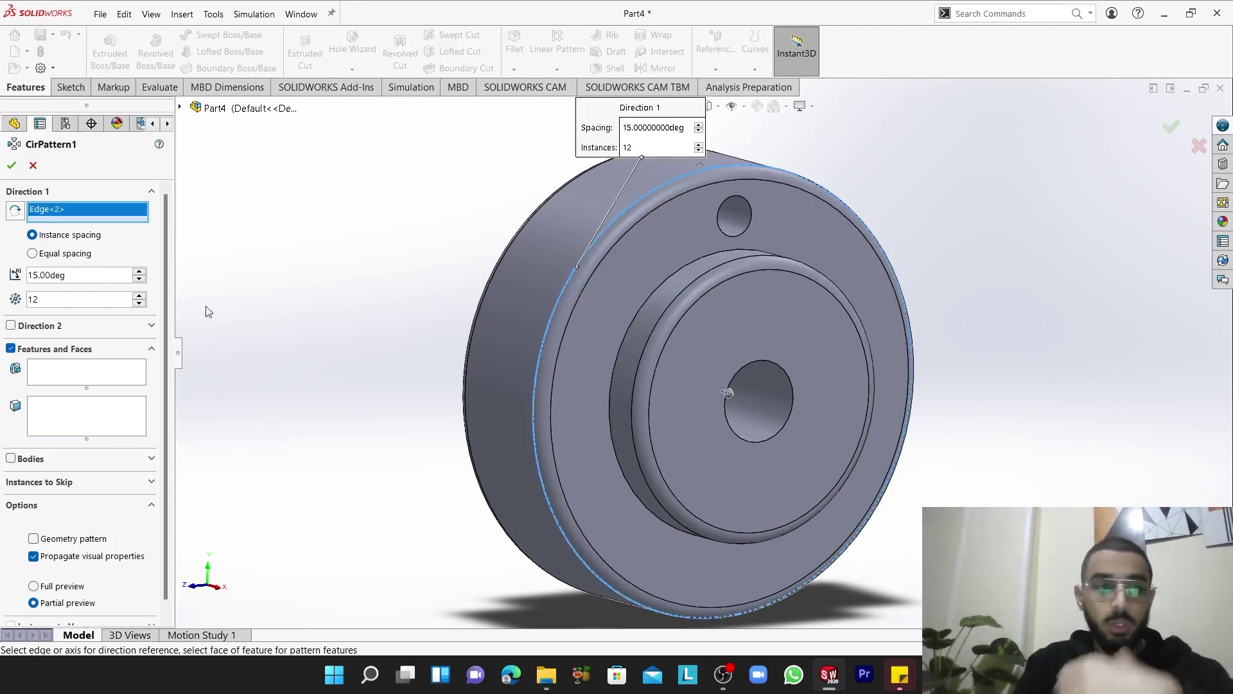
{"action": "left_click", "coordinate": [71, 299]}
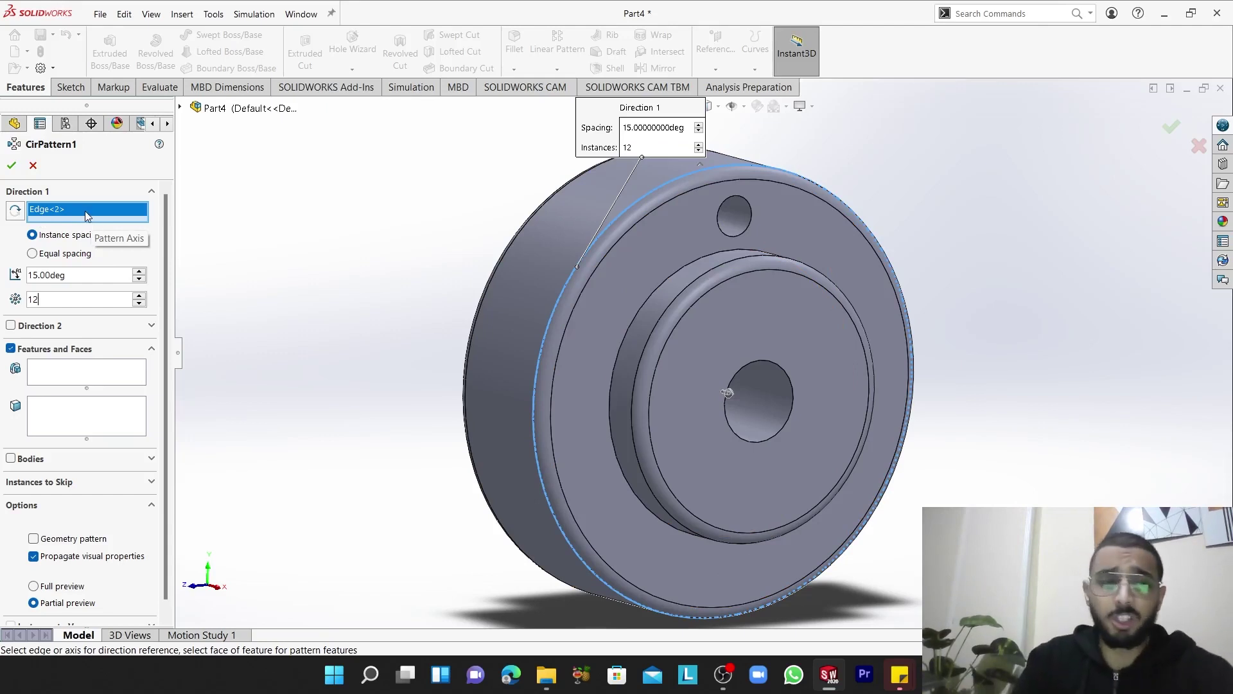
{"action": "left_click", "coordinate": [65, 373]}
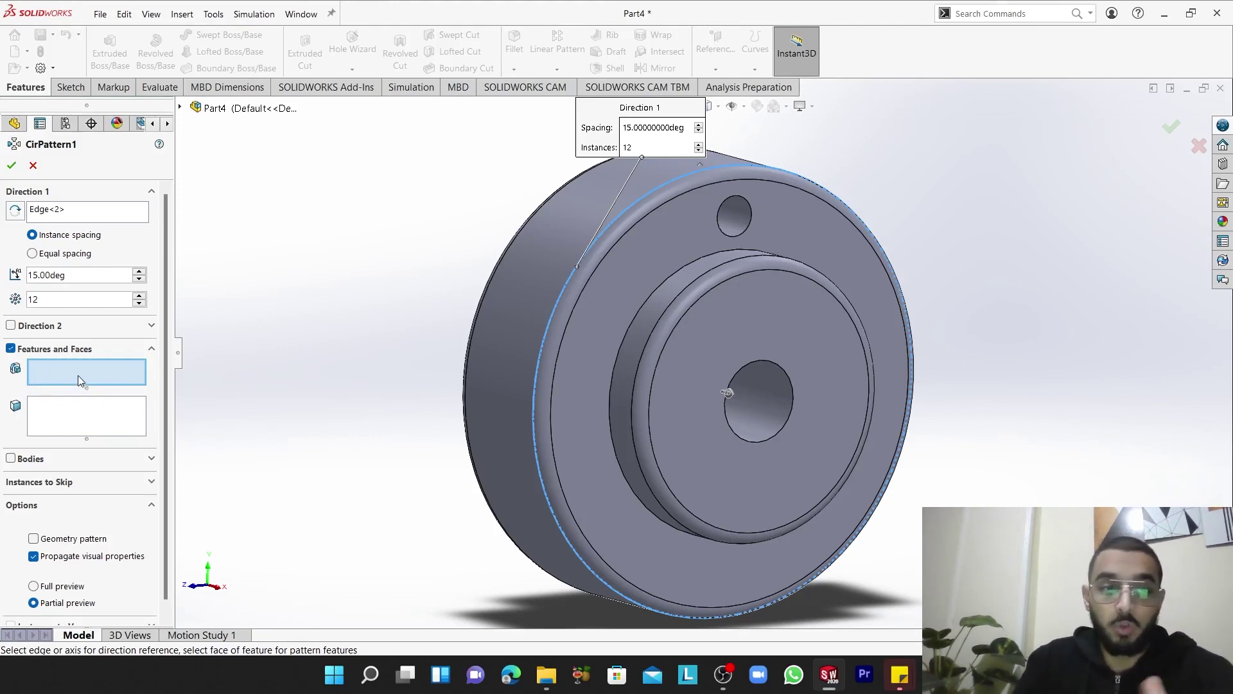
Choose Cut-Extrude3 from the flyout feature tree as the feature to pattern
{"action": "left_click", "coordinate": [738, 220]}
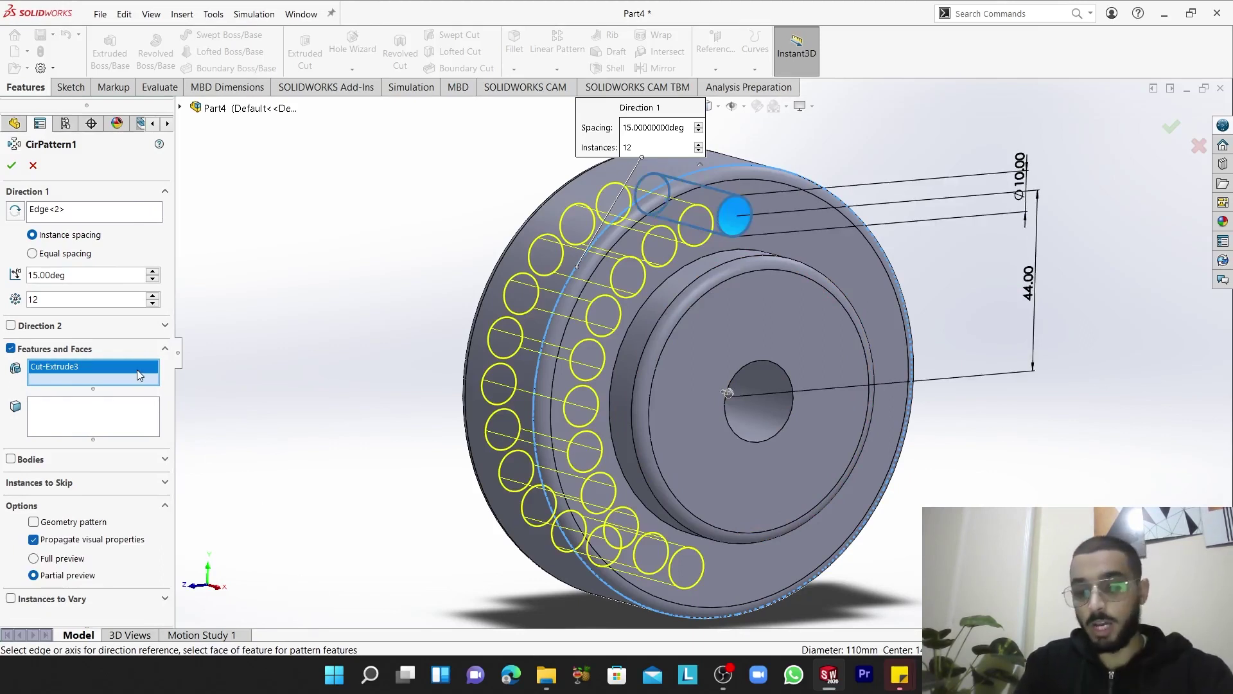
{"action": "key", "text": "Delete"}
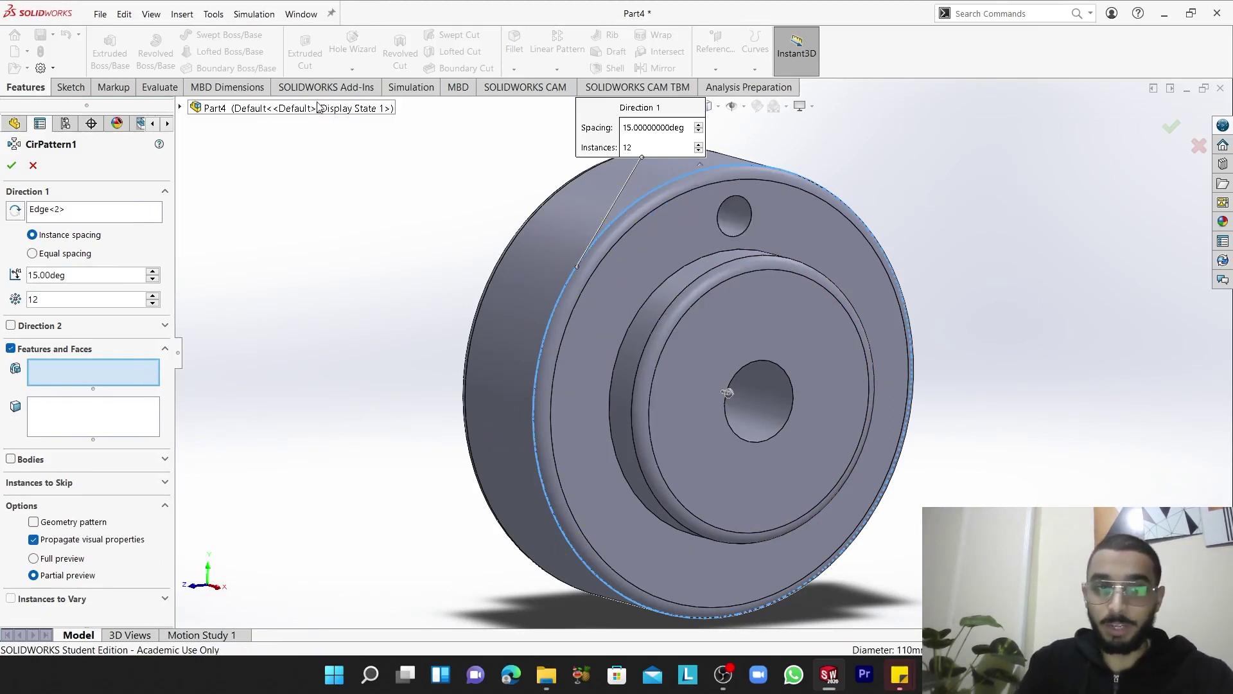
{"action": "left_click", "coordinate": [181, 109]}
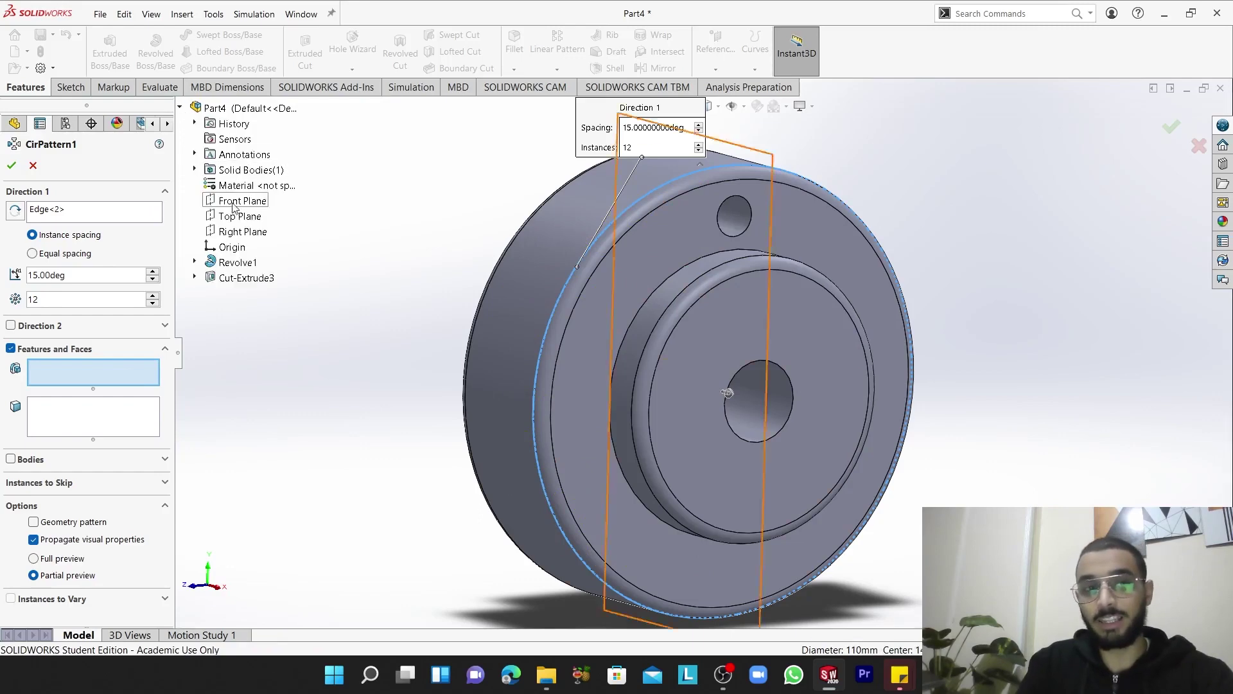
{"action": "left_click", "coordinate": [247, 277]}
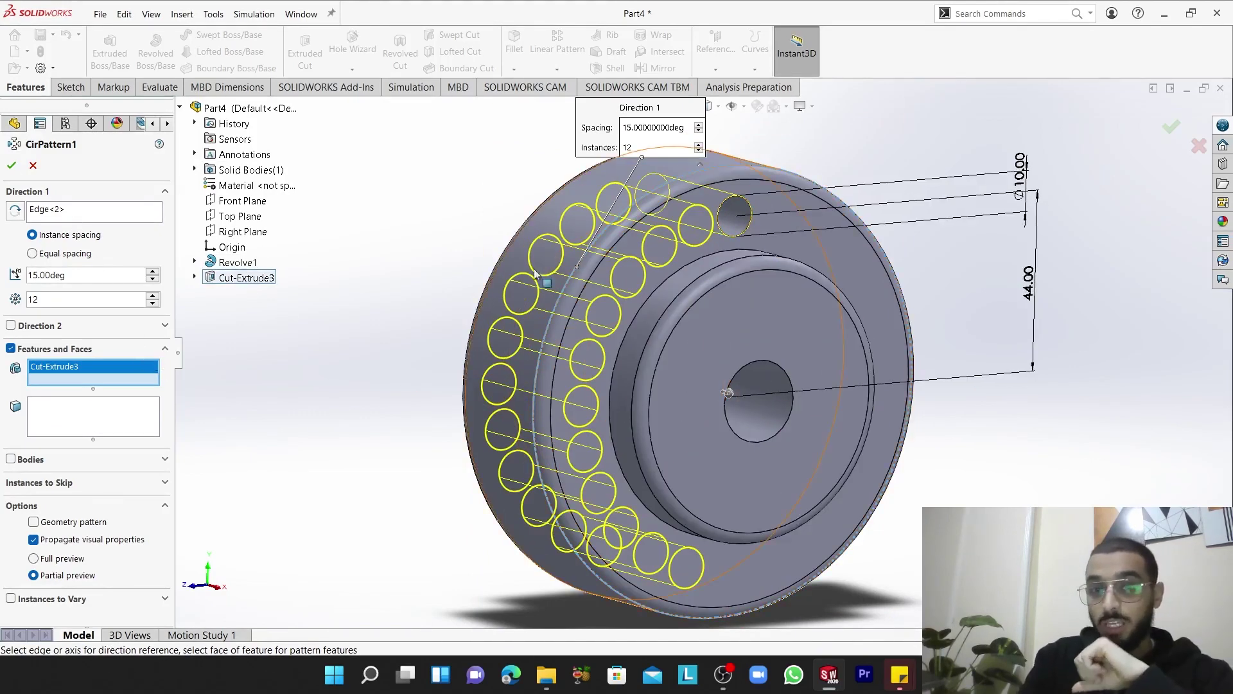
Clear Edge<2> from the pattern axis box
{"action": "left_click", "coordinate": [49, 212]}
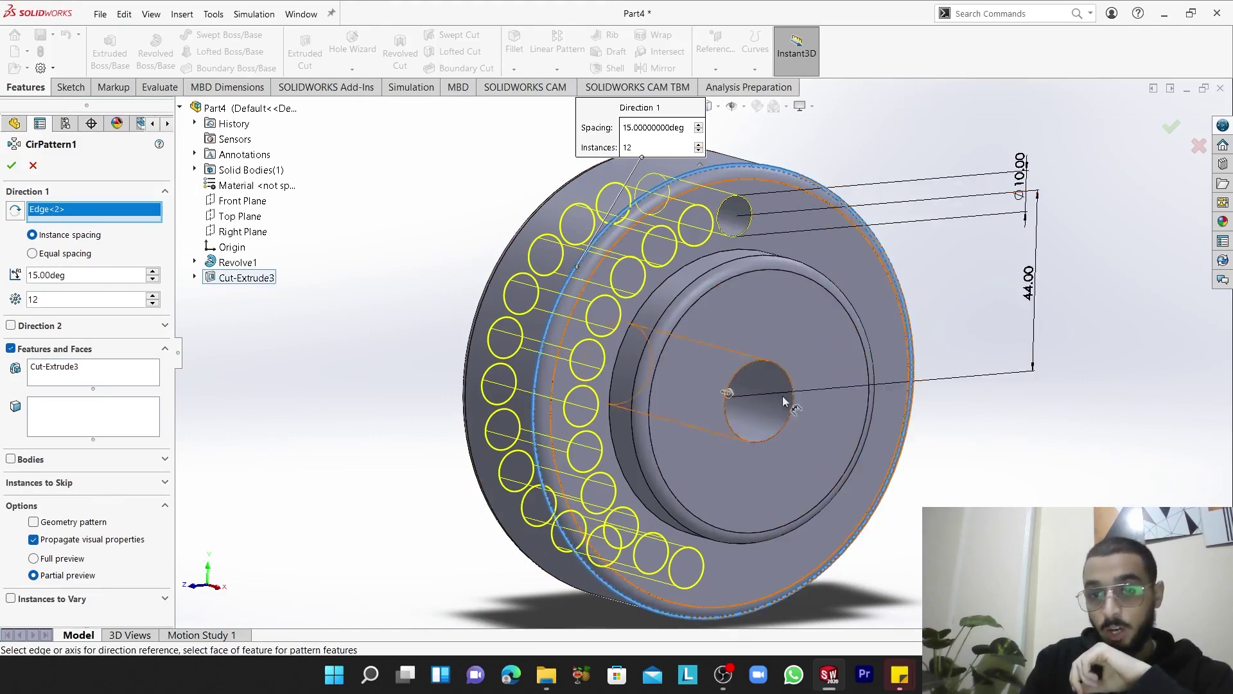
{"action": "middle_click_drag", "start_coordinate": [763, 381], "coordinate": [730, 373]}
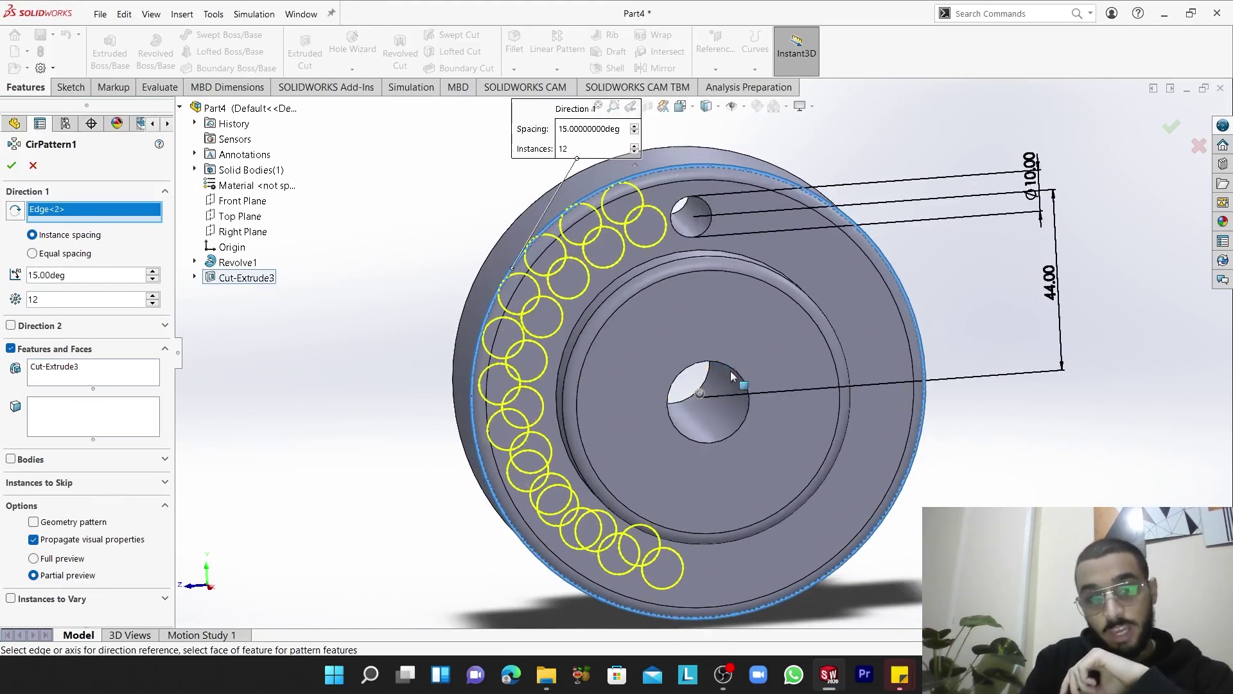
{"action": "key", "text": "Delete"}
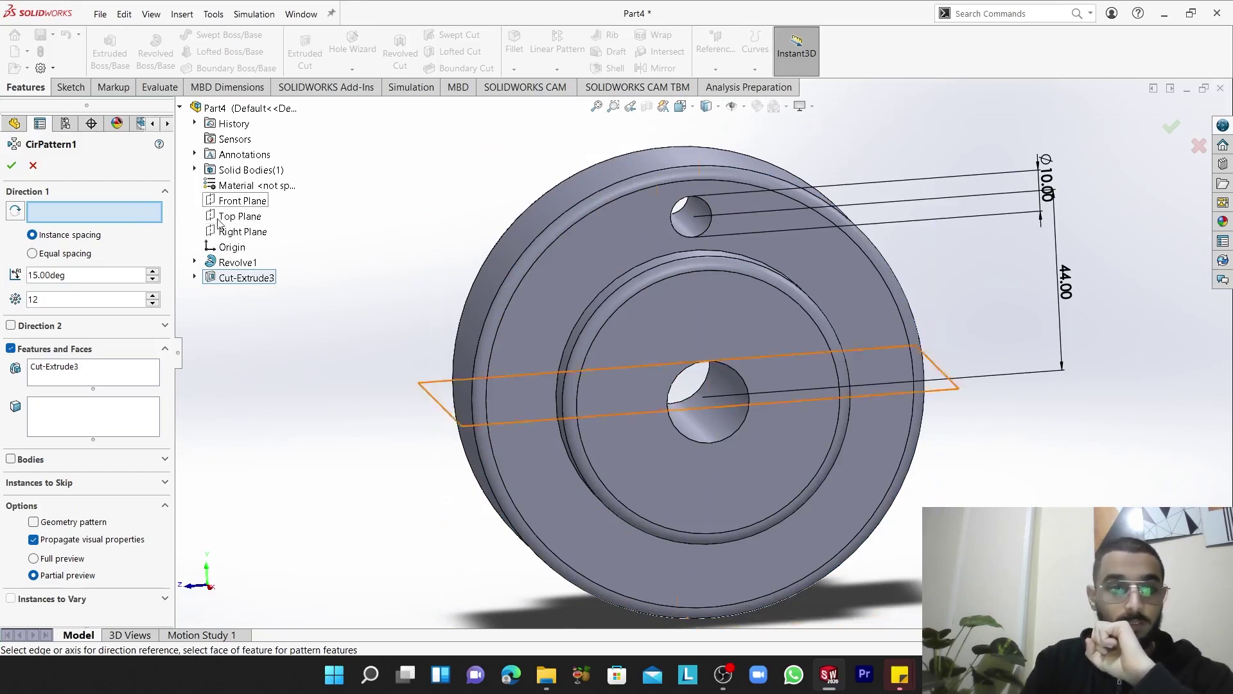
Set the outer rim edge as axis and space the 12 holes equally over 360°
{"action": "right_click", "coordinate": [217, 252]}
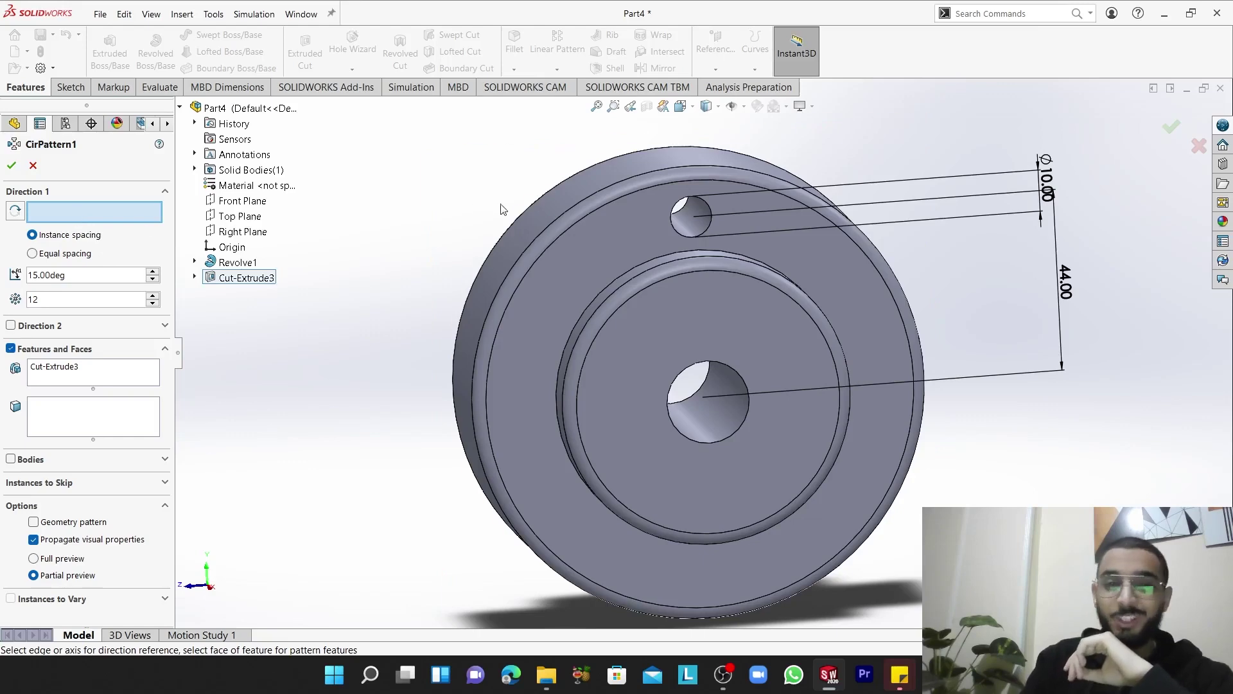
{"action": "middle_click_drag", "start_coordinate": [531, 264], "coordinate": [576, 281]}
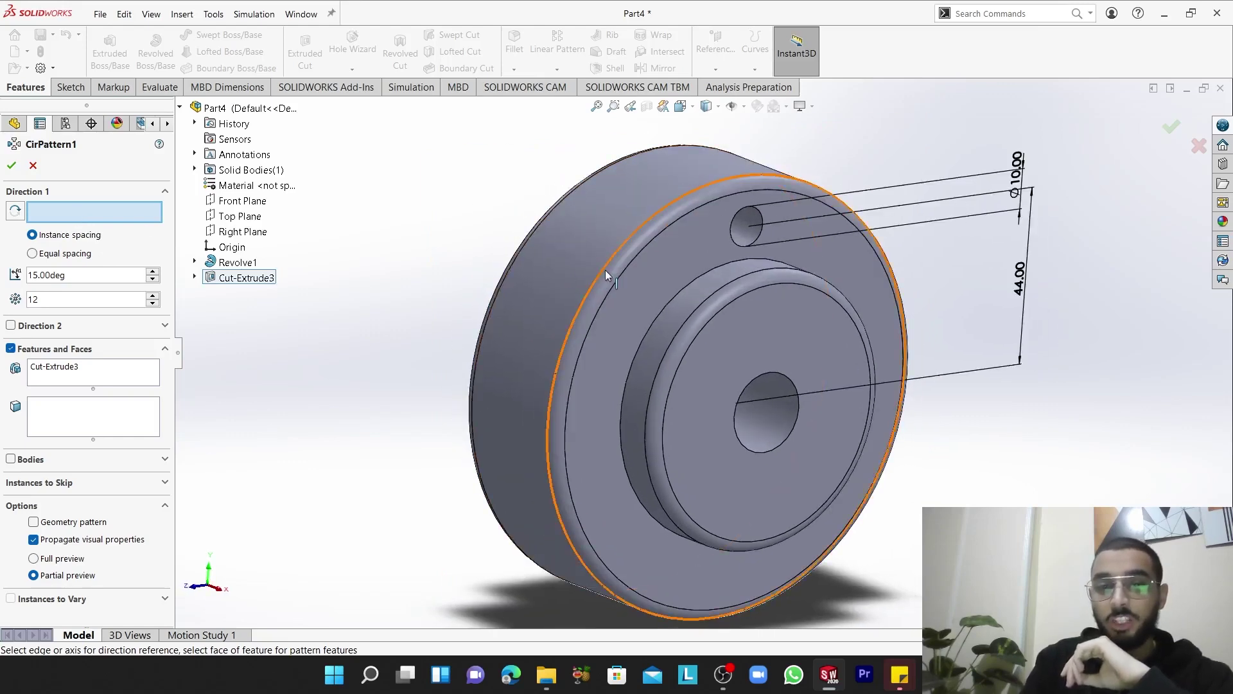
{"action": "left_click", "coordinate": [605, 270]}
{"action": "middle_click_drag", "start_coordinate": [464, 294], "coordinate": [440, 269]}
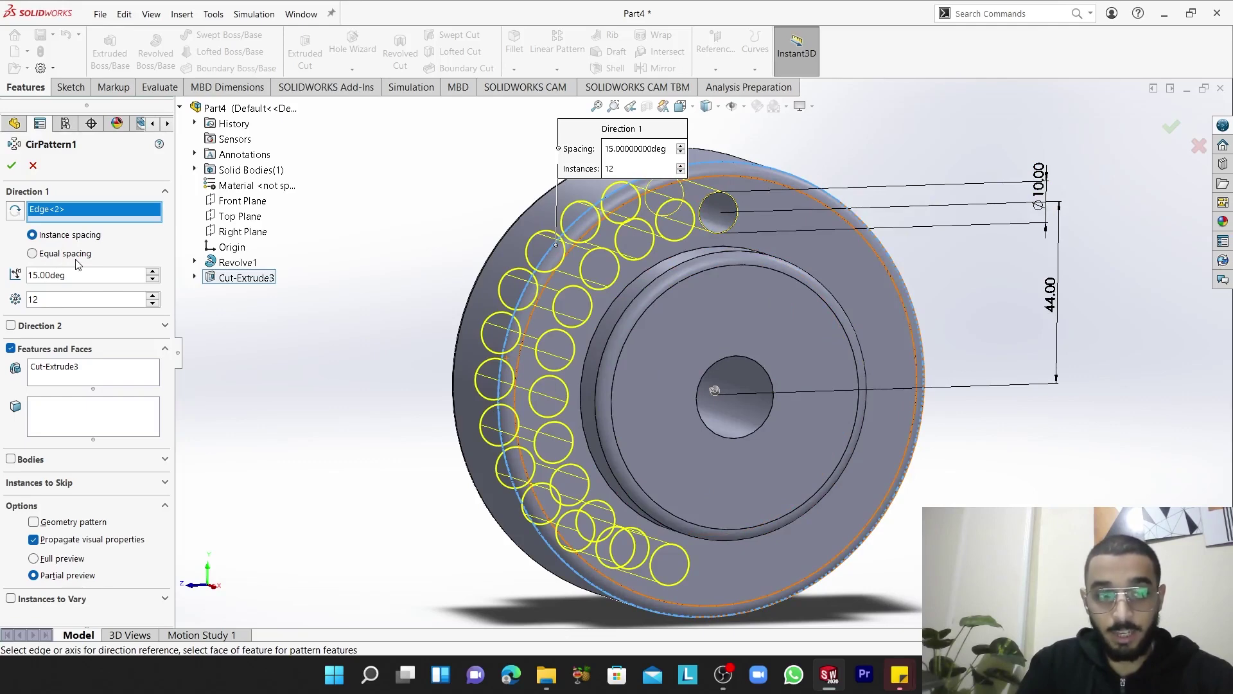
{"action": "left_click", "coordinate": [88, 254]}
{"action": "mouse_move", "coordinate": [713, 334]}
{"action": "middle_mouse_down"}
{"action": "mouse_move", "coordinate": [743, 313]}
{"action": "mouse_move", "coordinate": [653, 317]}
{"action": "middle_mouse_up"}
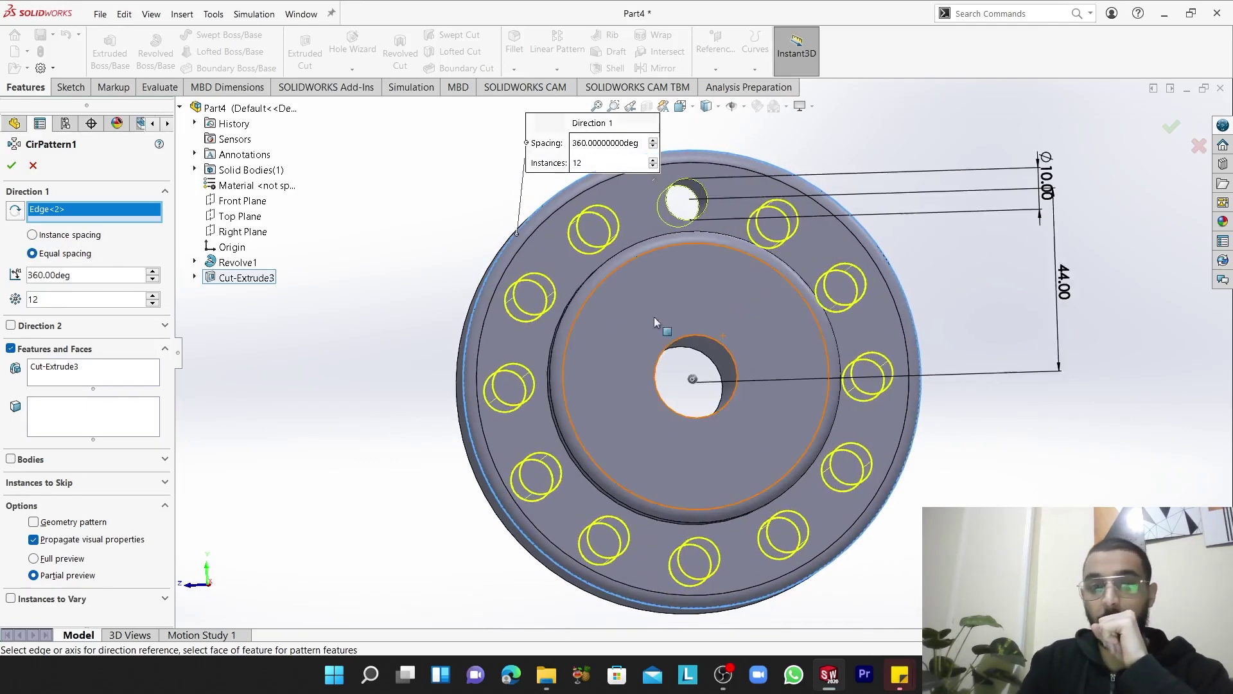
{"action": "left_click", "coordinate": [10, 167]}
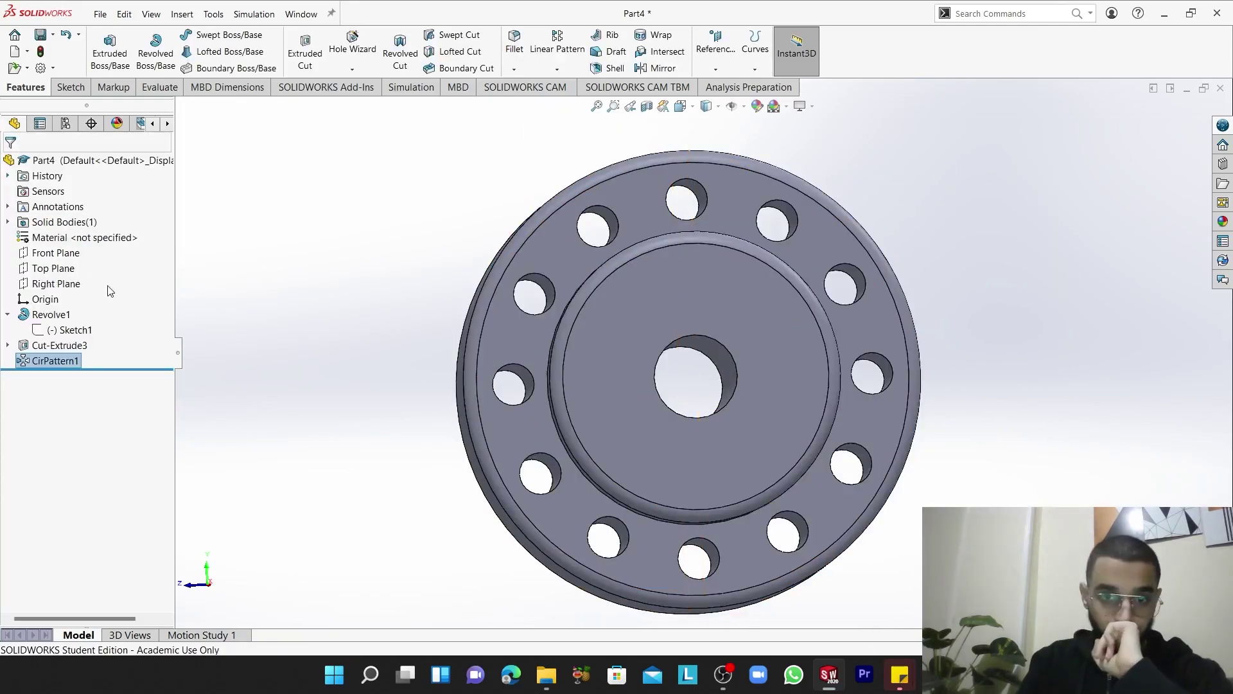
Delete CirPattern1, Cut-Extrude3 and Sketch6, confirming each deletion
{"action": "left_click", "coordinate": [377, 411]}
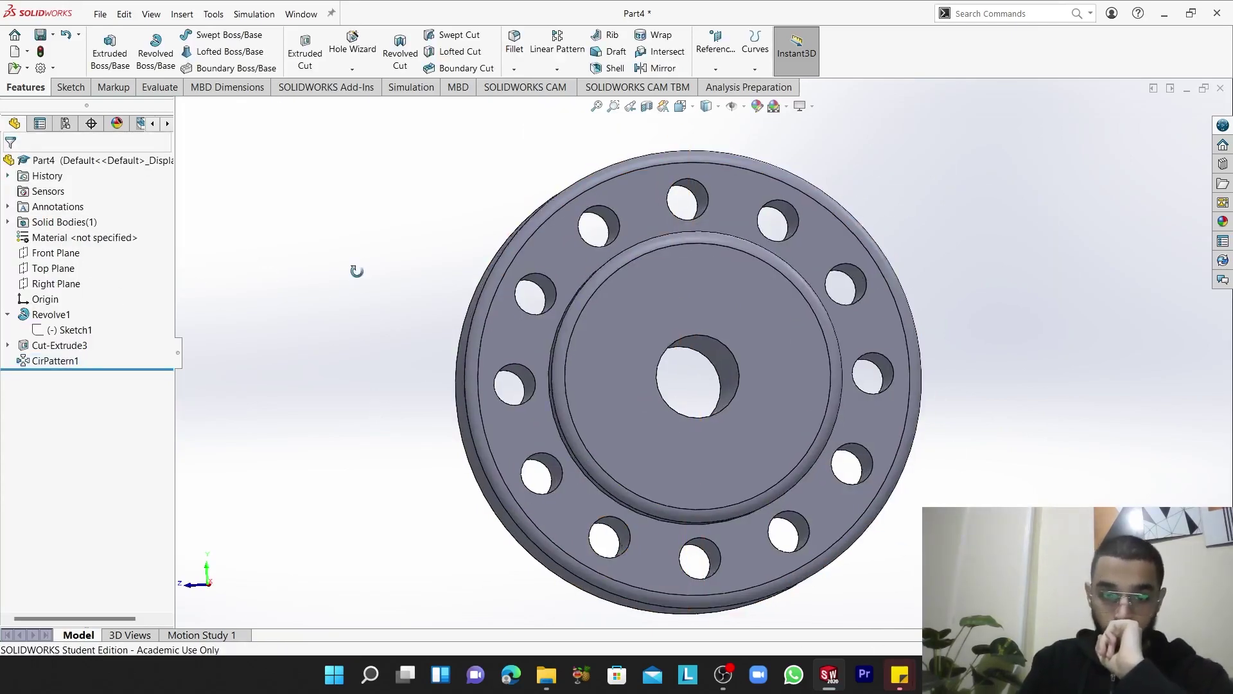
{"action": "mouse_move", "coordinate": [359, 278]}
{"action": "middle_mouse_down"}
{"action": "mouse_move", "coordinate": [945, 302]}
{"action": "mouse_move", "coordinate": [900, 296]}
{"action": "middle_mouse_up"}
{"action": "left_click", "coordinate": [64, 363]}
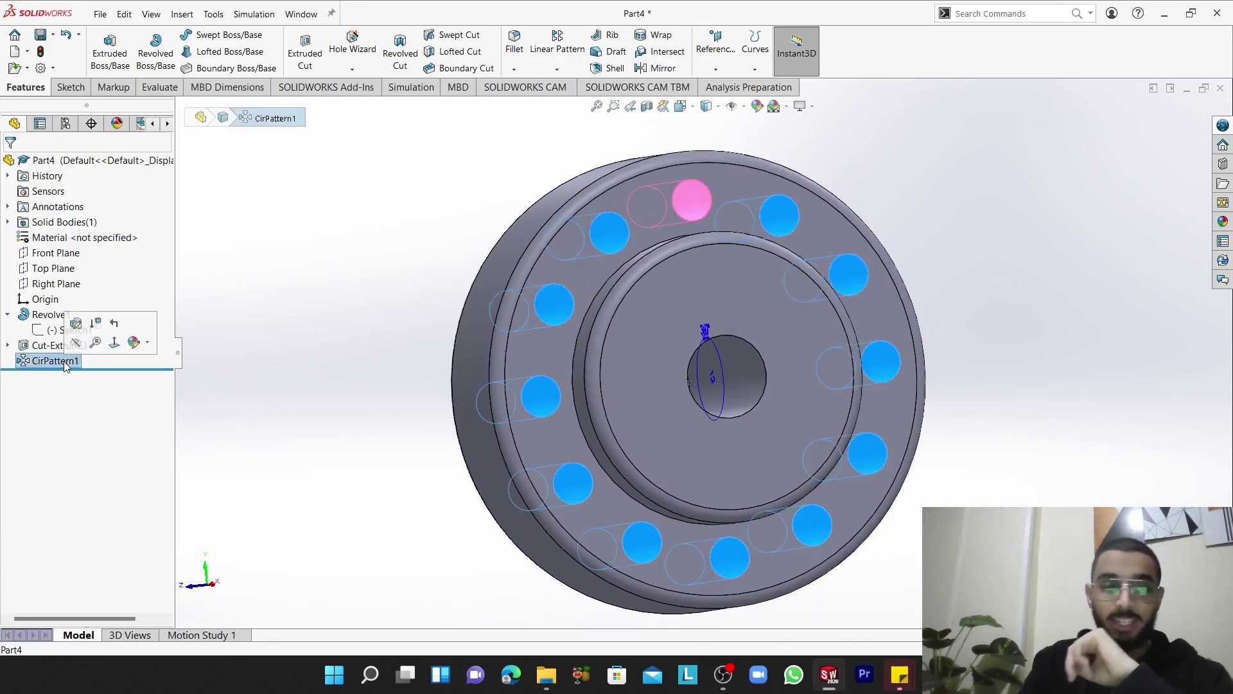
{"action": "key", "text": "Delete"}
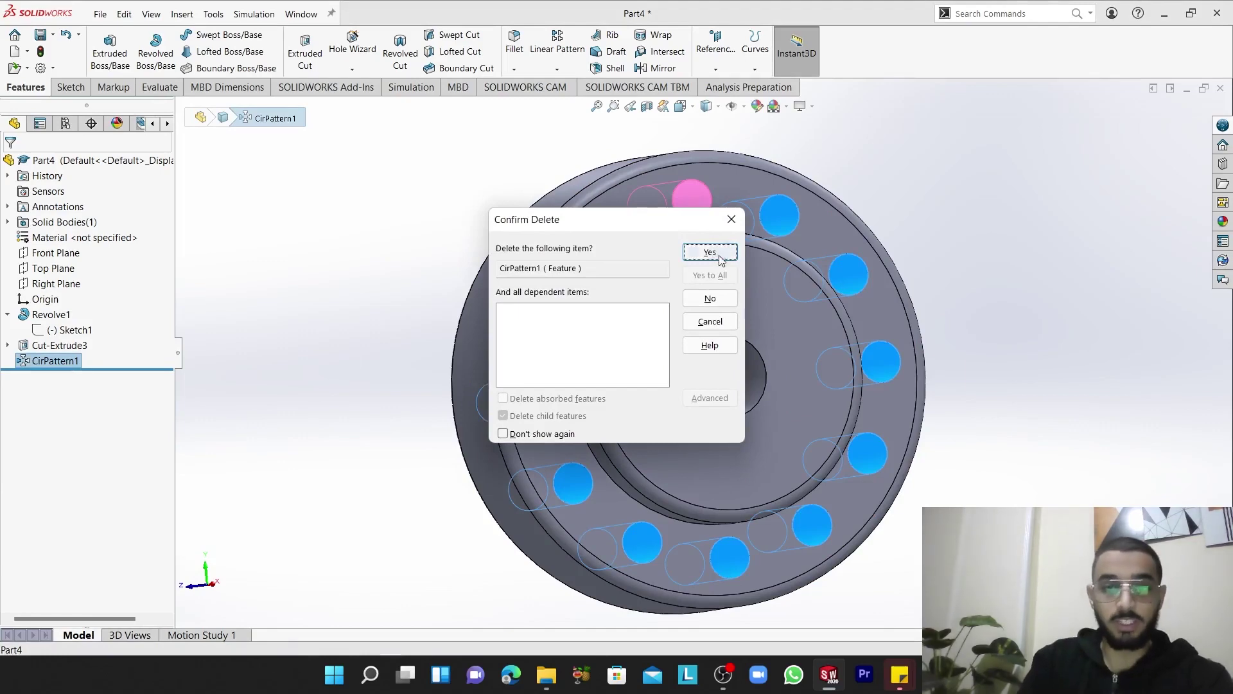
{"action": "left_click", "coordinate": [710, 250]}
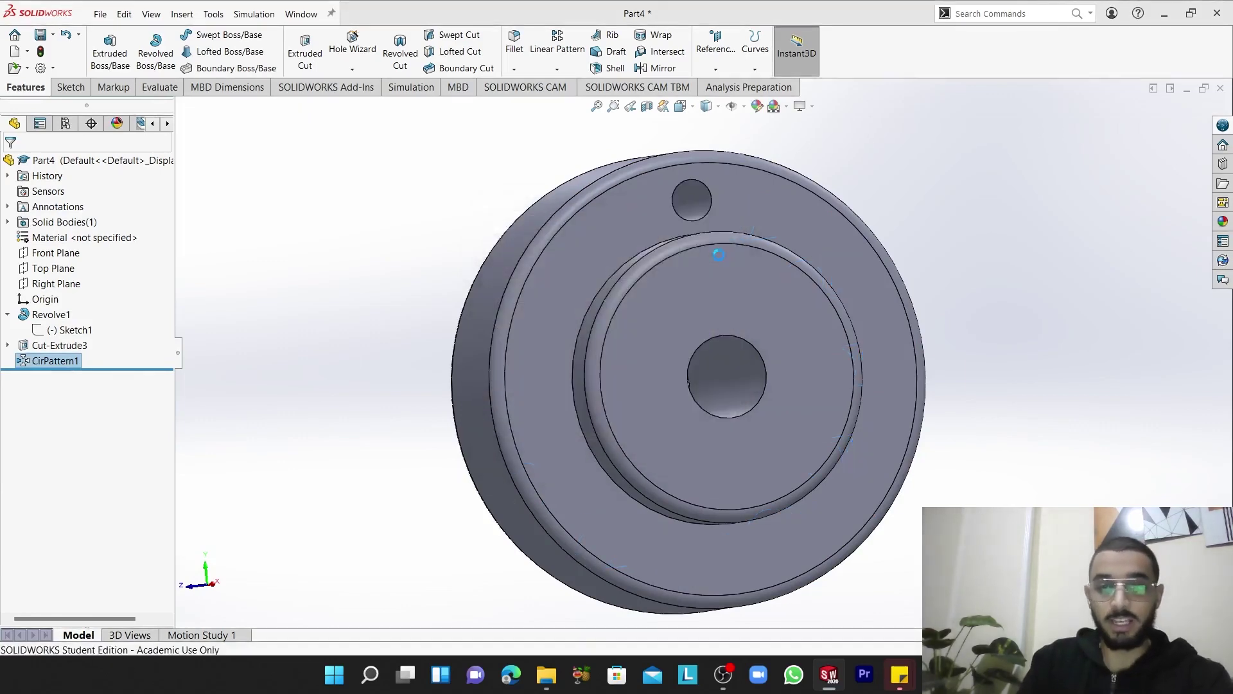
{"action": "left_click", "coordinate": [26, 345]}
{"action": "key", "text": "Delete"}
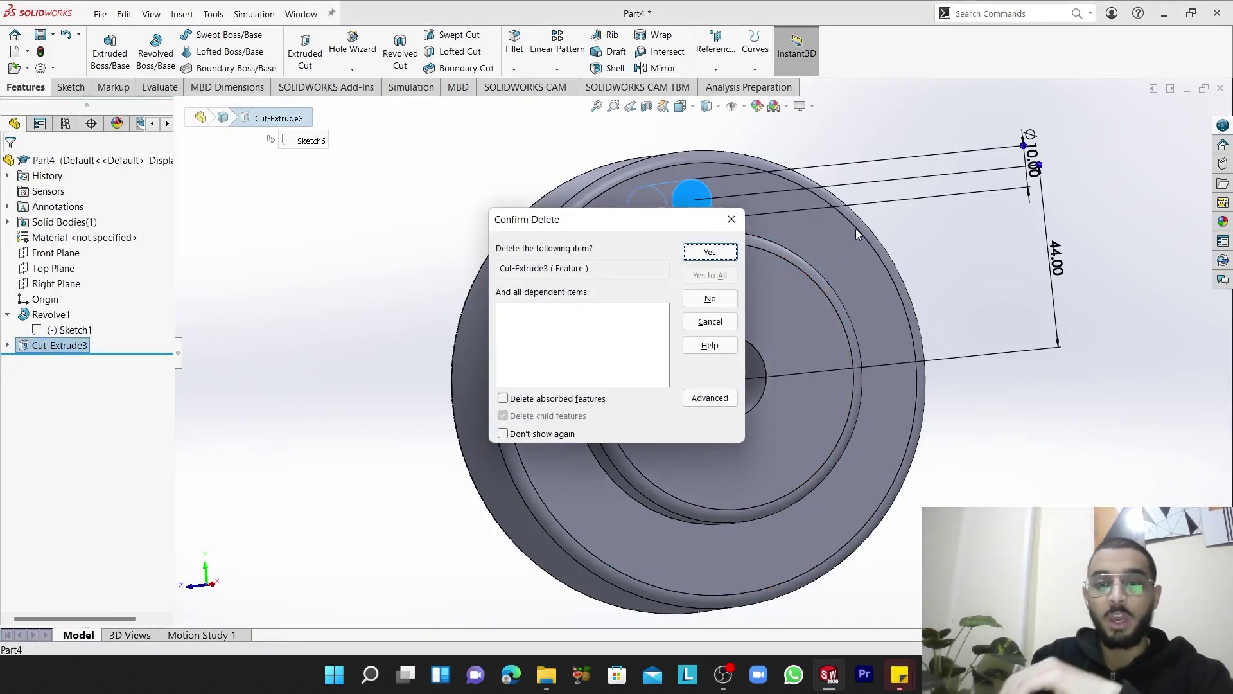
{"action": "left_click", "coordinate": [710, 253]}
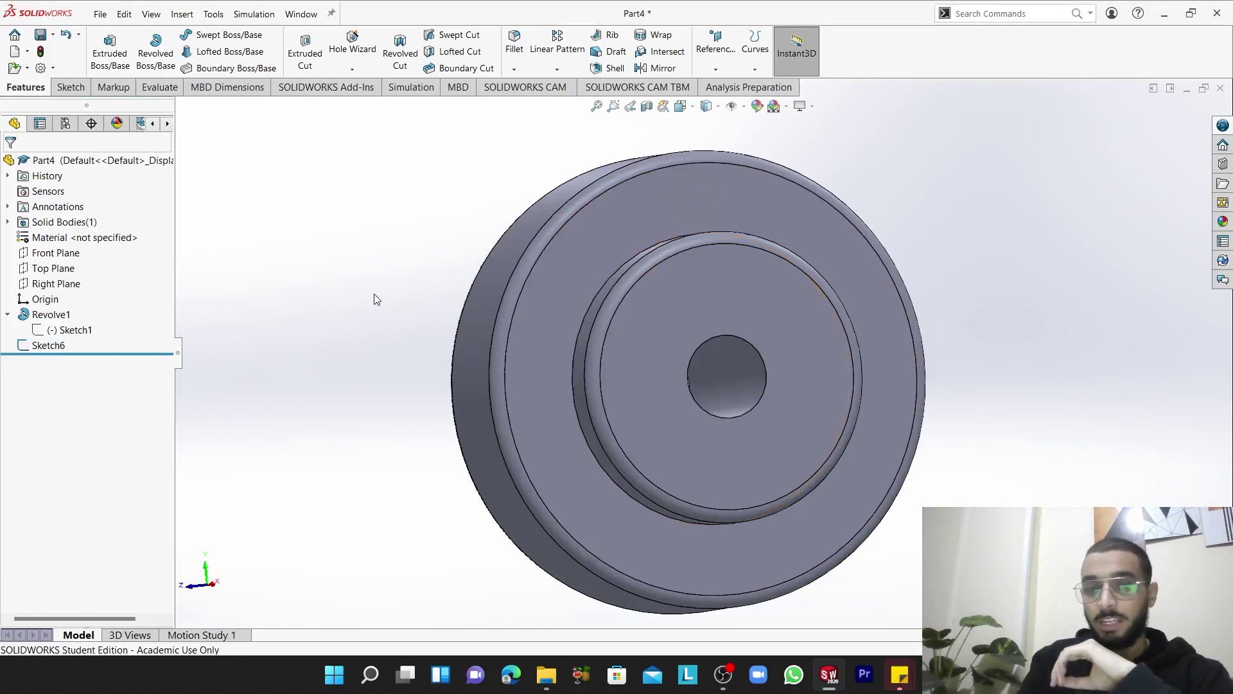
{"action": "left_click", "coordinate": [52, 346]}
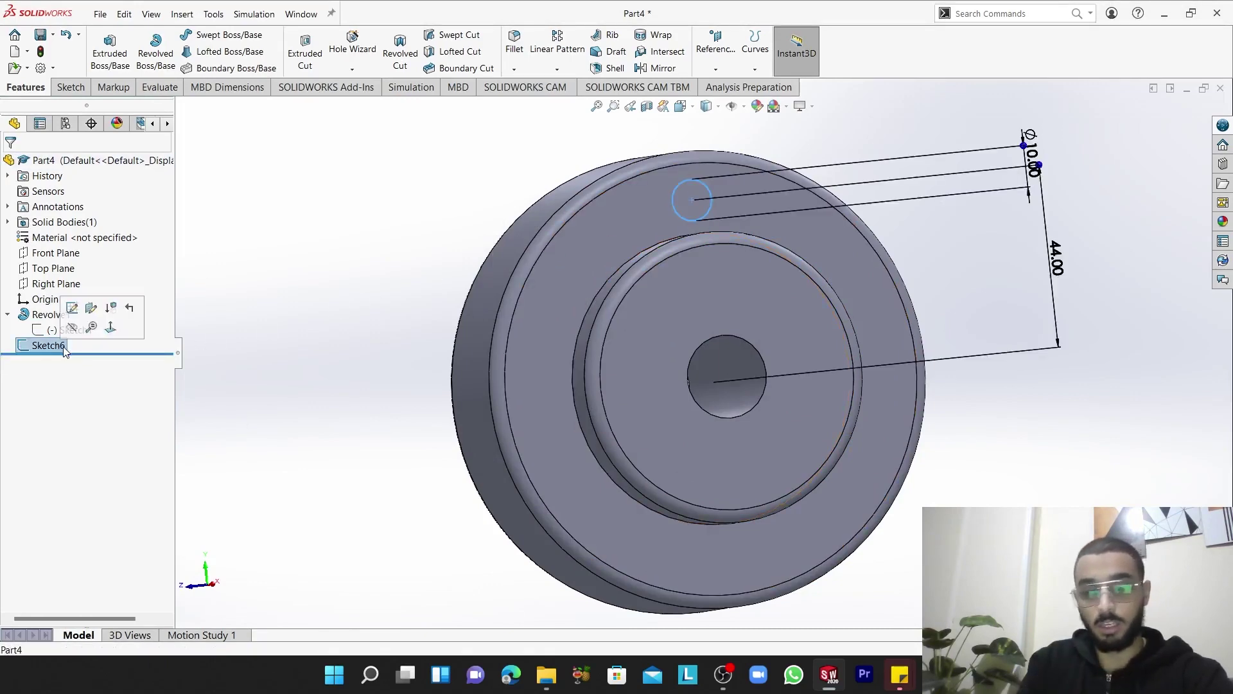
{"action": "key", "text": "Delete"}
{"action": "left_click", "coordinate": [710, 252]}
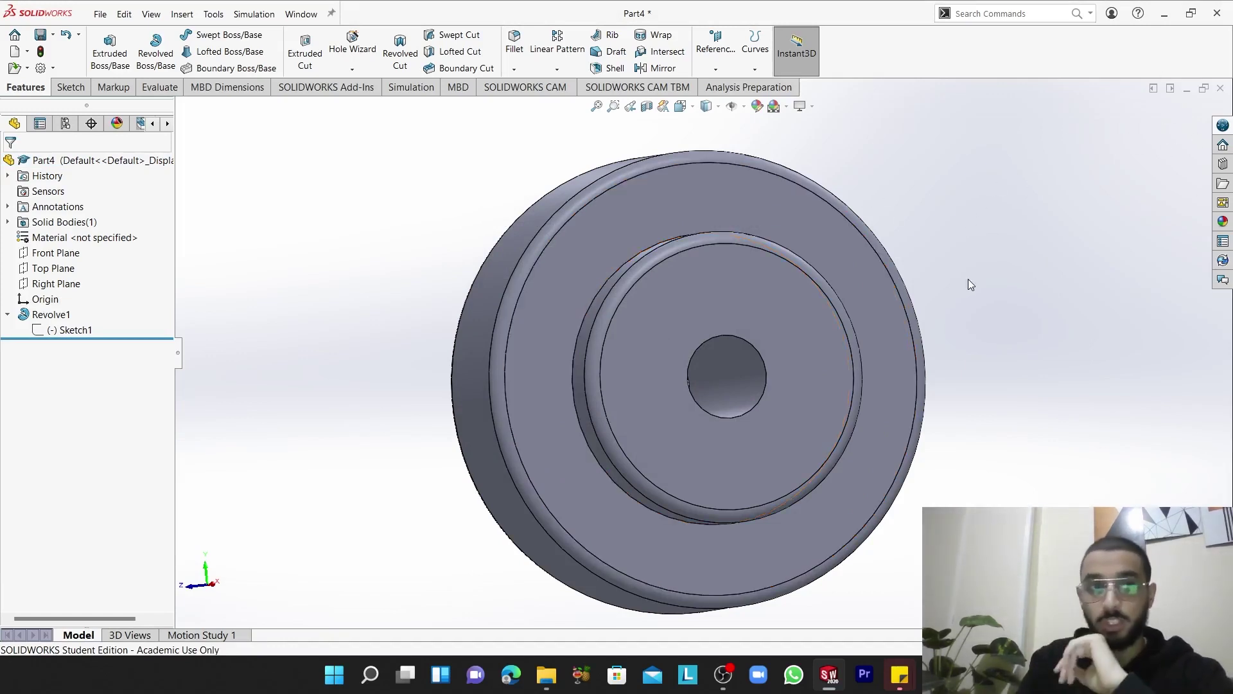
Start a new extrude sketch on the Right Plane, viewed head-on
{"action": "left_click", "coordinate": [306, 52]}
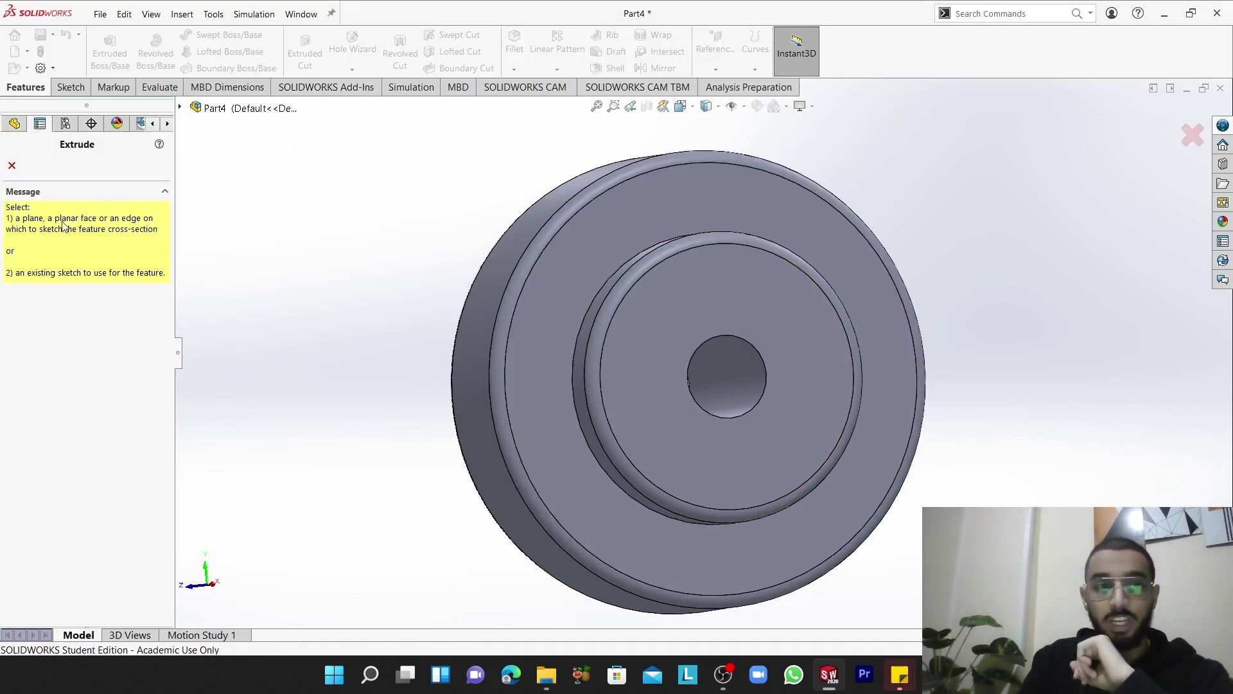
{"action": "key", "text": "space"}
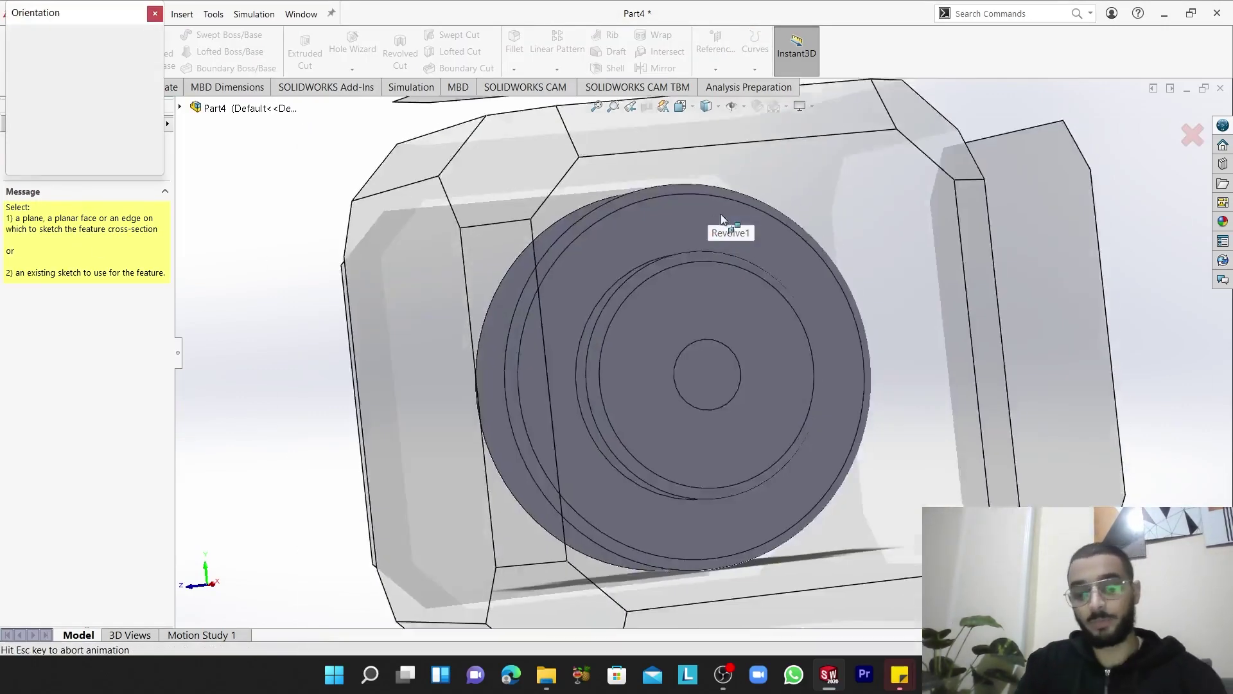
{"action": "left_click", "coordinate": [628, 329]}
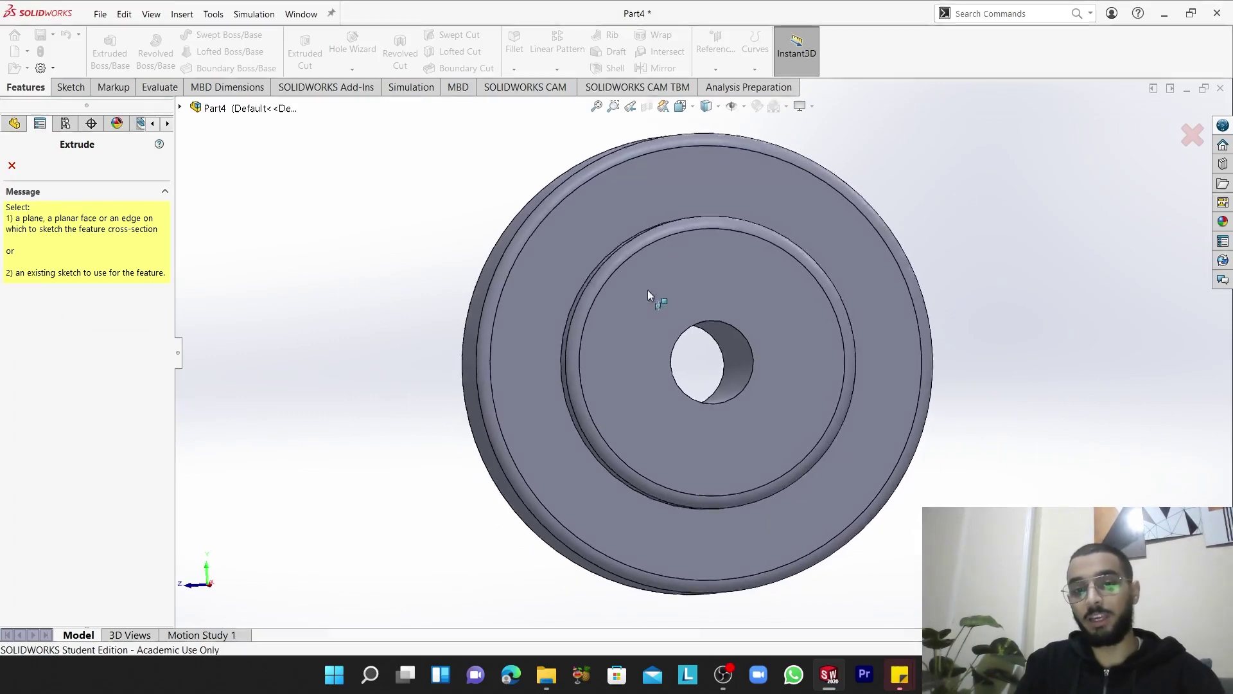
{"action": "left_click", "coordinate": [701, 185]}
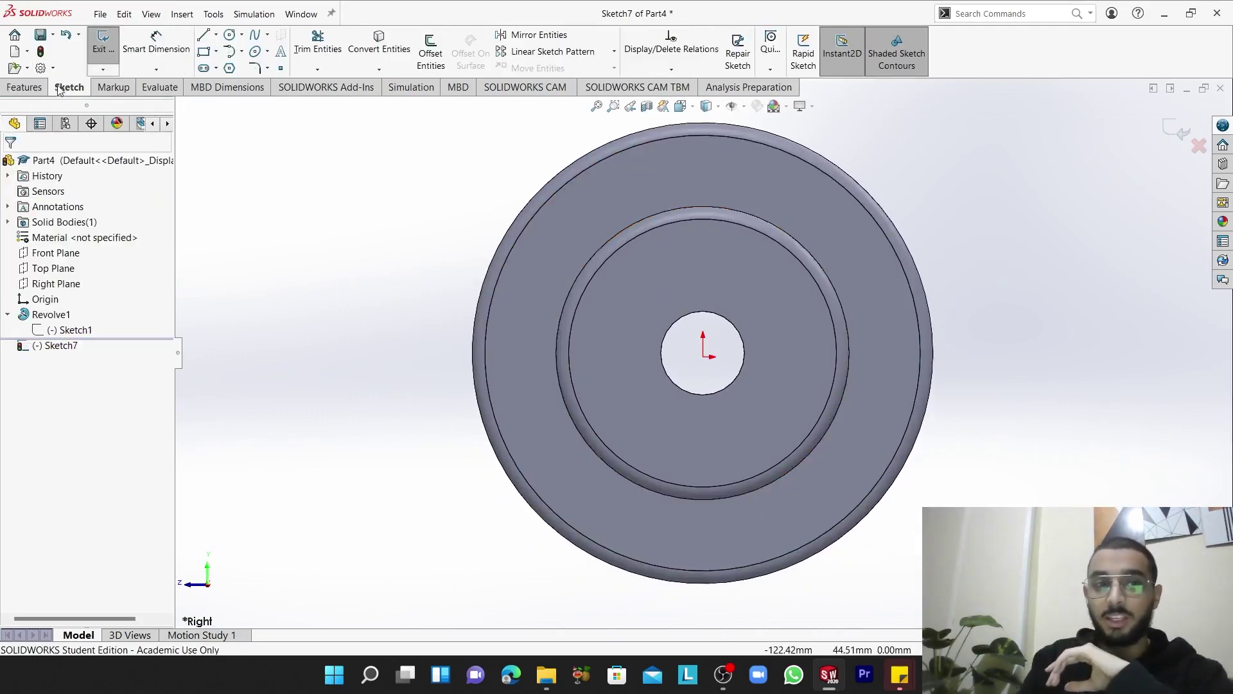
Draw a small circle near the wheel's top and give it a 10 mm diameter
{"action": "key", "text": "c"}
{"action": "left_click_drag", "start_coordinate": [703, 170], "coordinate": [726, 173]}
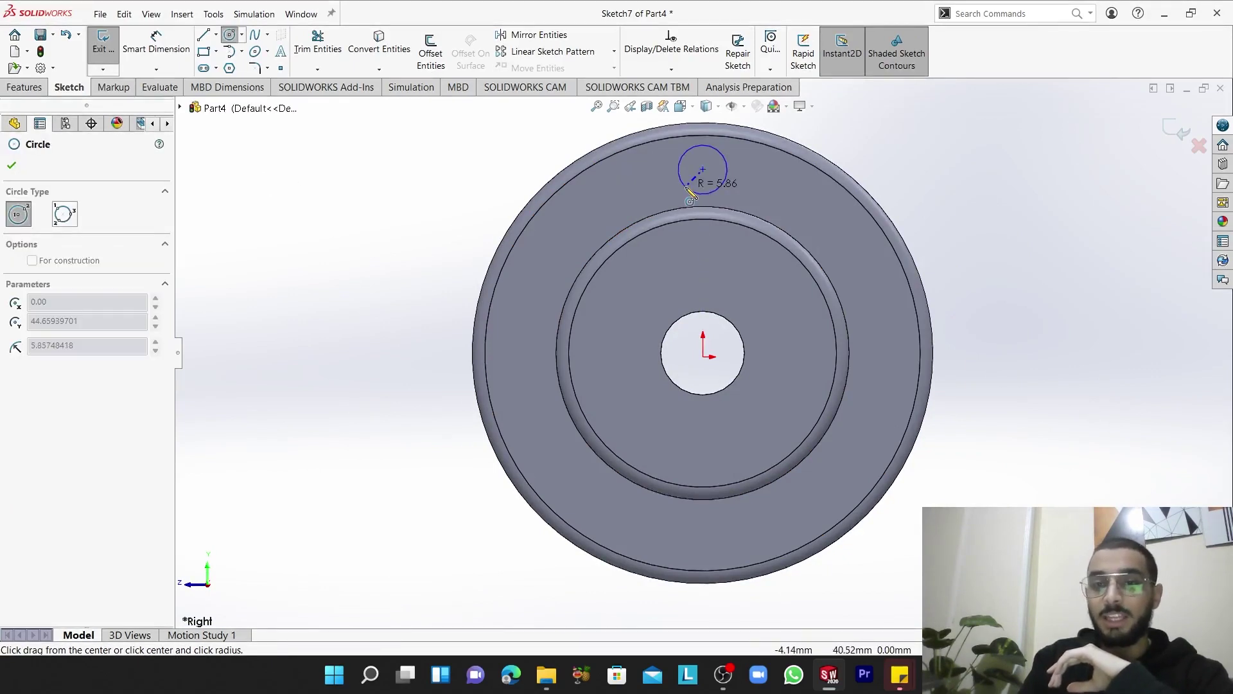
{"action": "key", "text": "d"}
{"action": "left_click", "coordinate": [696, 193]}
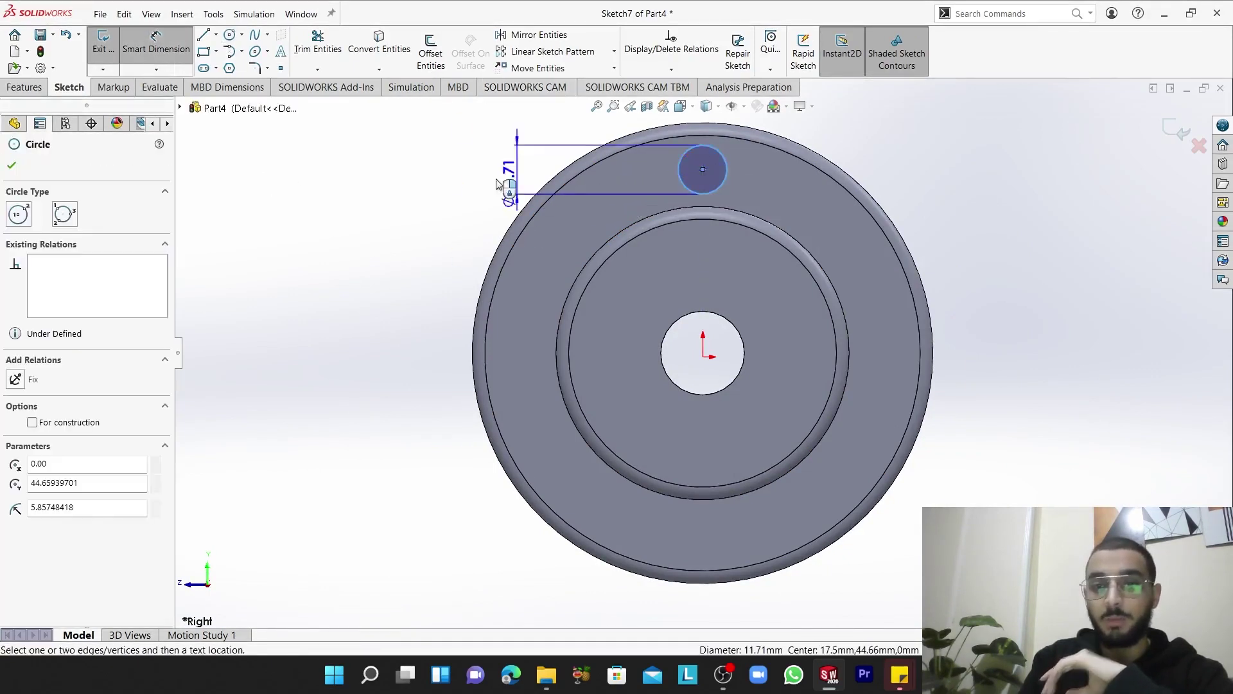
{"action": "left_click", "coordinate": [476, 170]}
{"action": "type", "text": "10"}
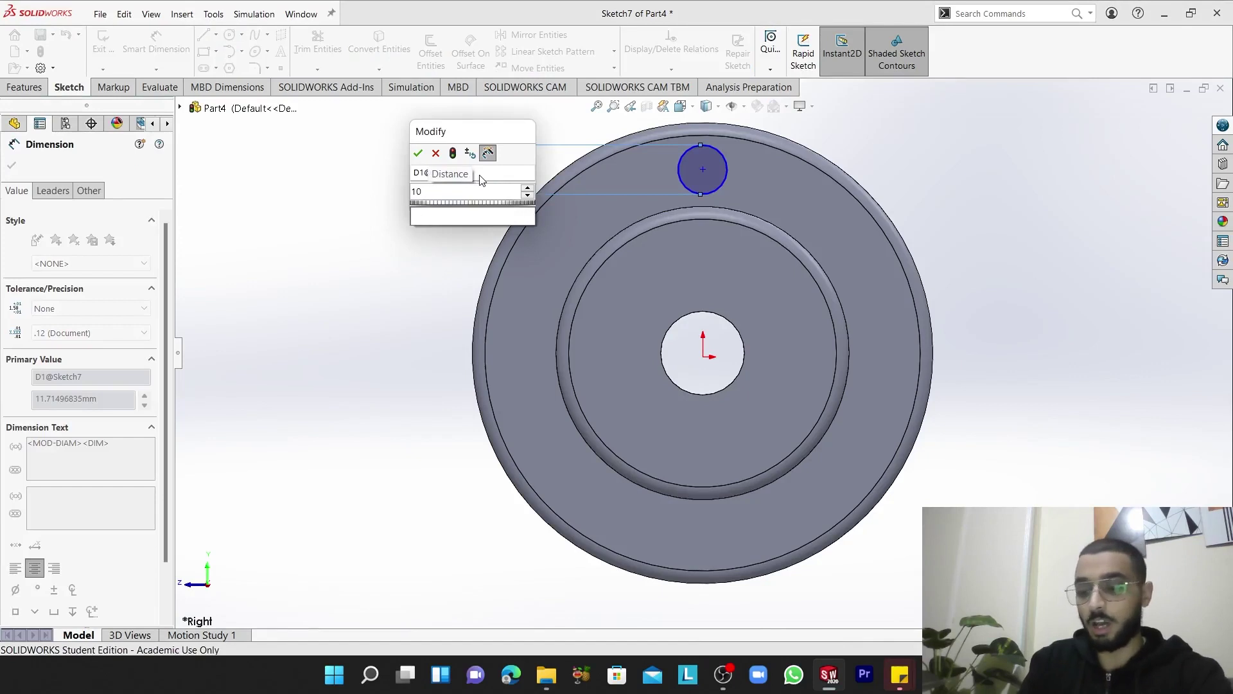
{"action": "key", "text": "Return"}
Dimension the circle's centre 44 mm from the origin
{"action": "left_click", "coordinate": [721, 182]}
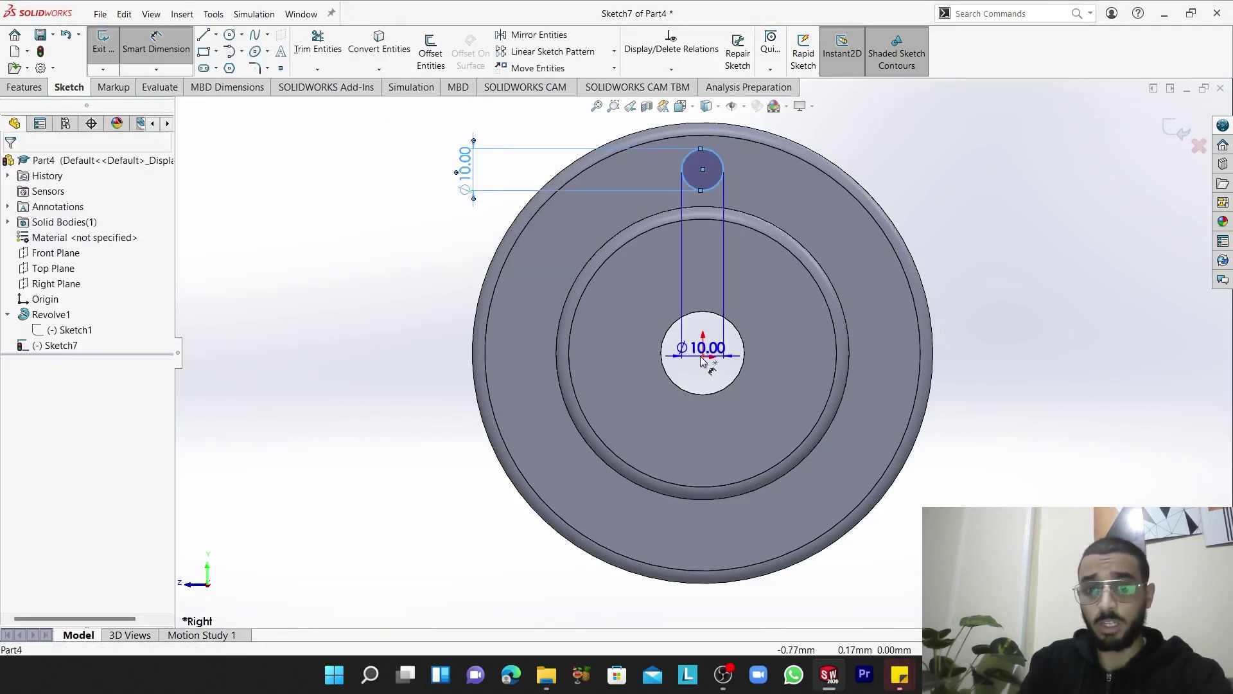
{"action": "left_click", "coordinate": [701, 356]}
{"action": "left_click", "coordinate": [394, 302]}
{"action": "type", "text": "44"}
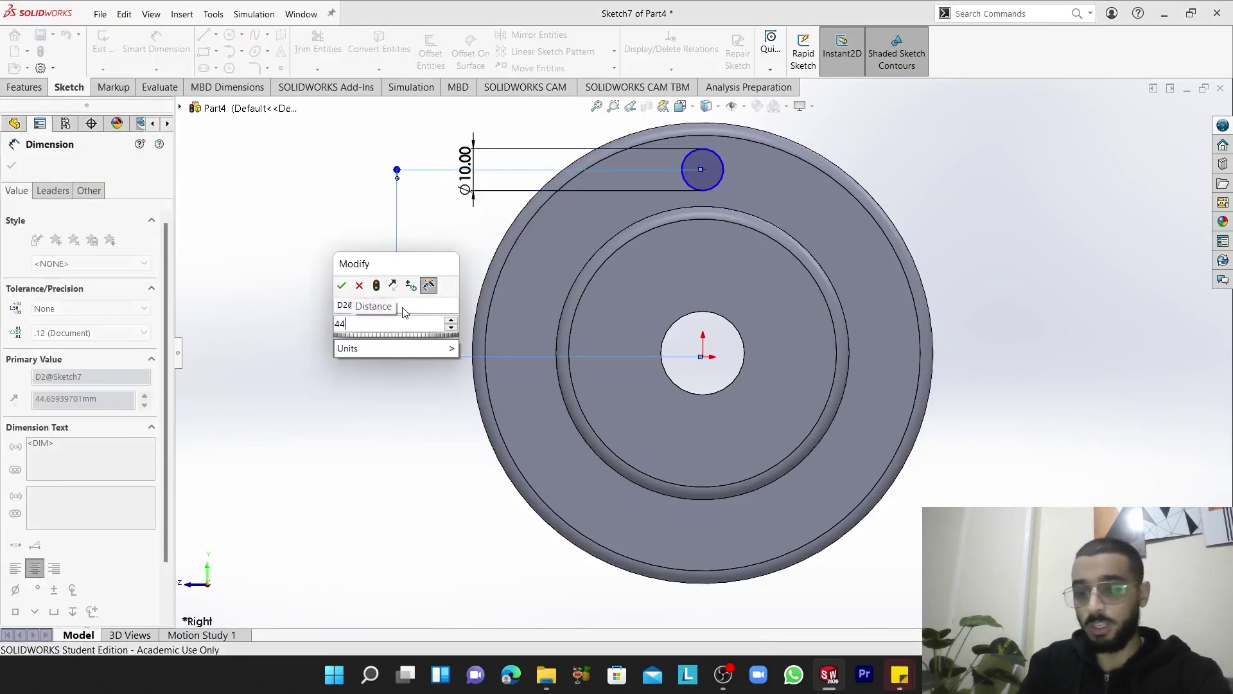
{"action": "key", "text": "Return"}
{"action": "right_click", "coordinate": [301, 196]}
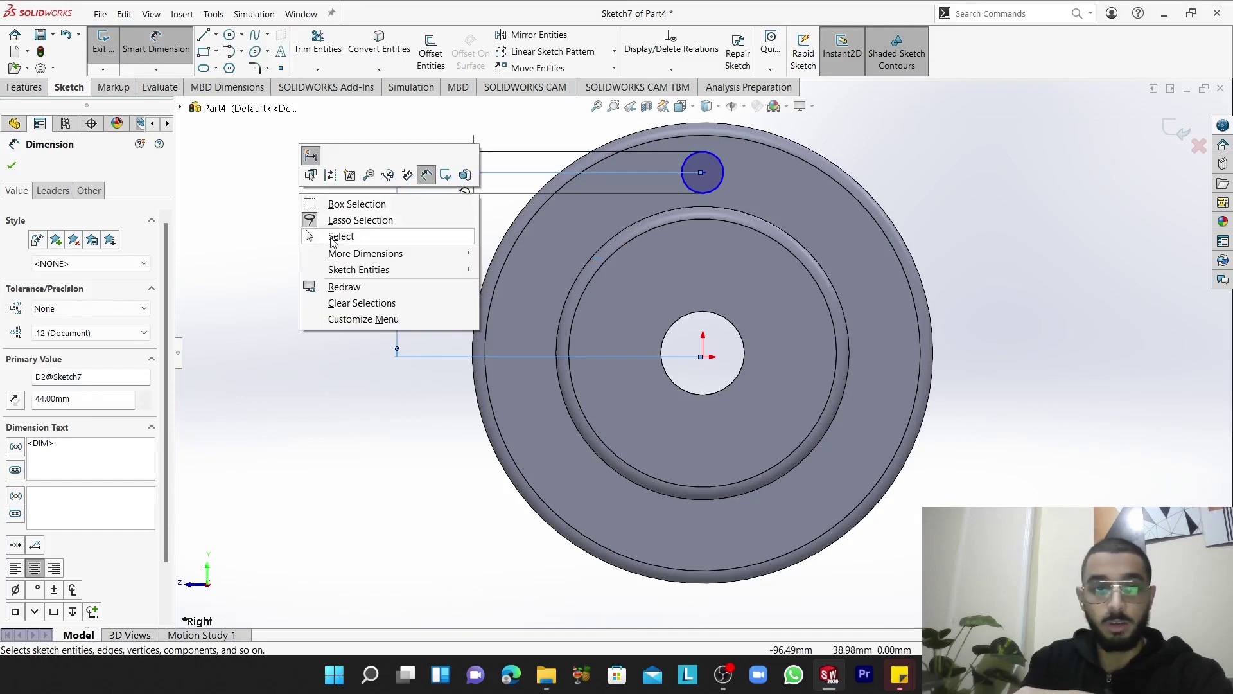
{"action": "left_click", "coordinate": [333, 239]}
Add a Vertical relation between the circle centre and the origin
{"action": "left_click", "coordinate": [702, 172]}
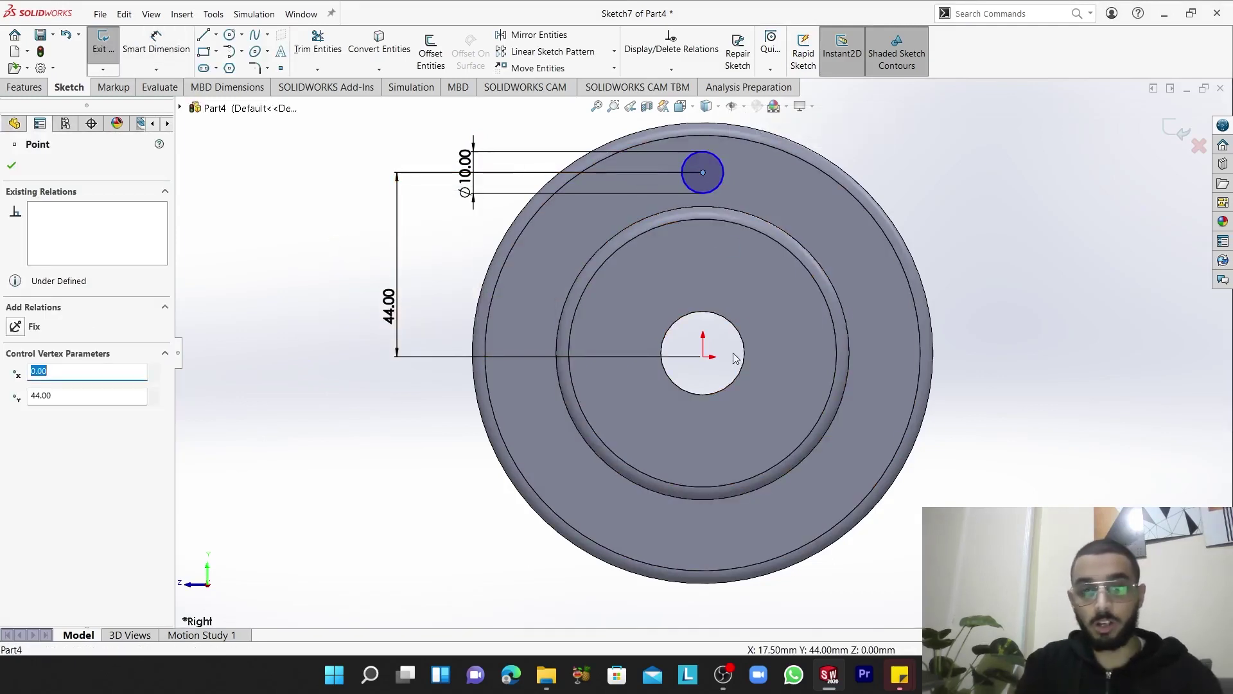
{"action": "left_click", "coordinate": [704, 356], "text": "ctrl"}
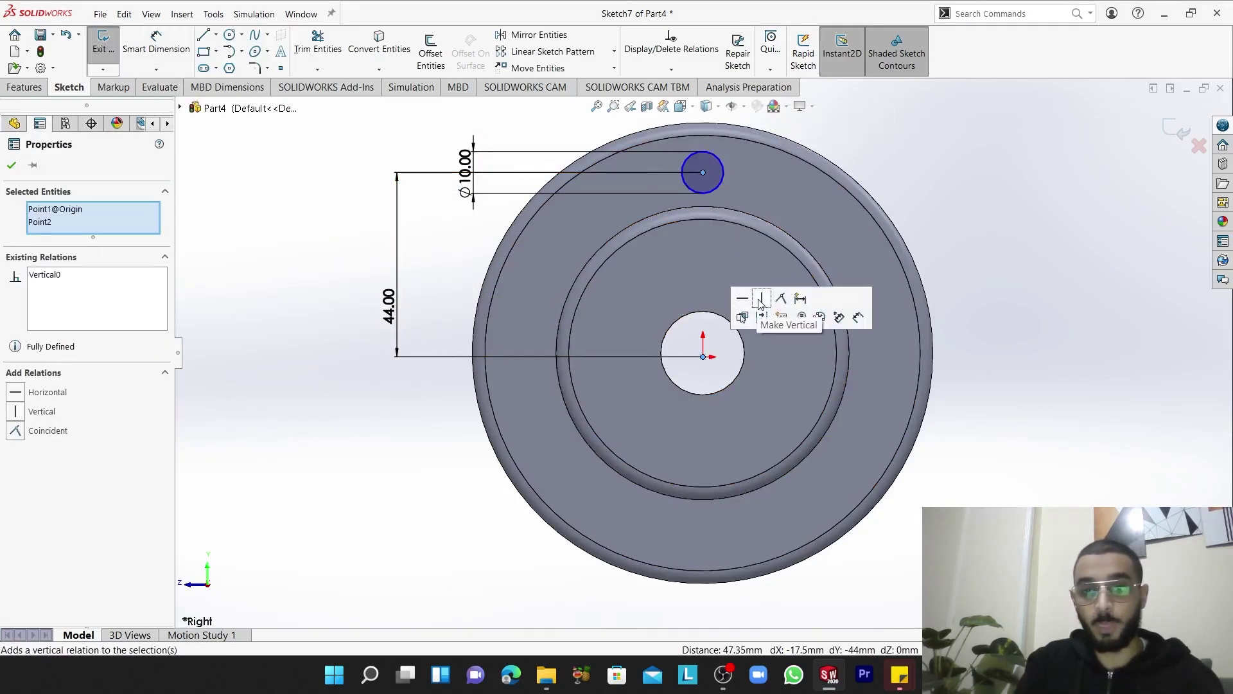
{"action": "left_click", "coordinate": [760, 299]}
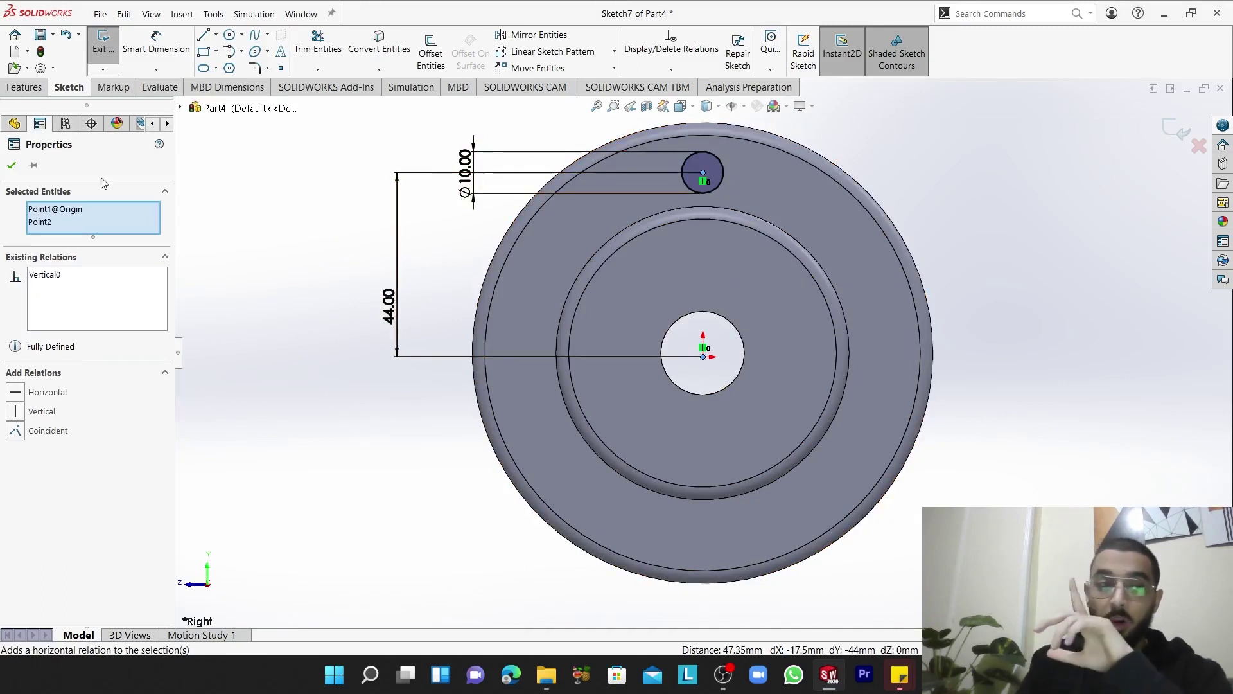
{"action": "left_click", "coordinate": [11, 165]}
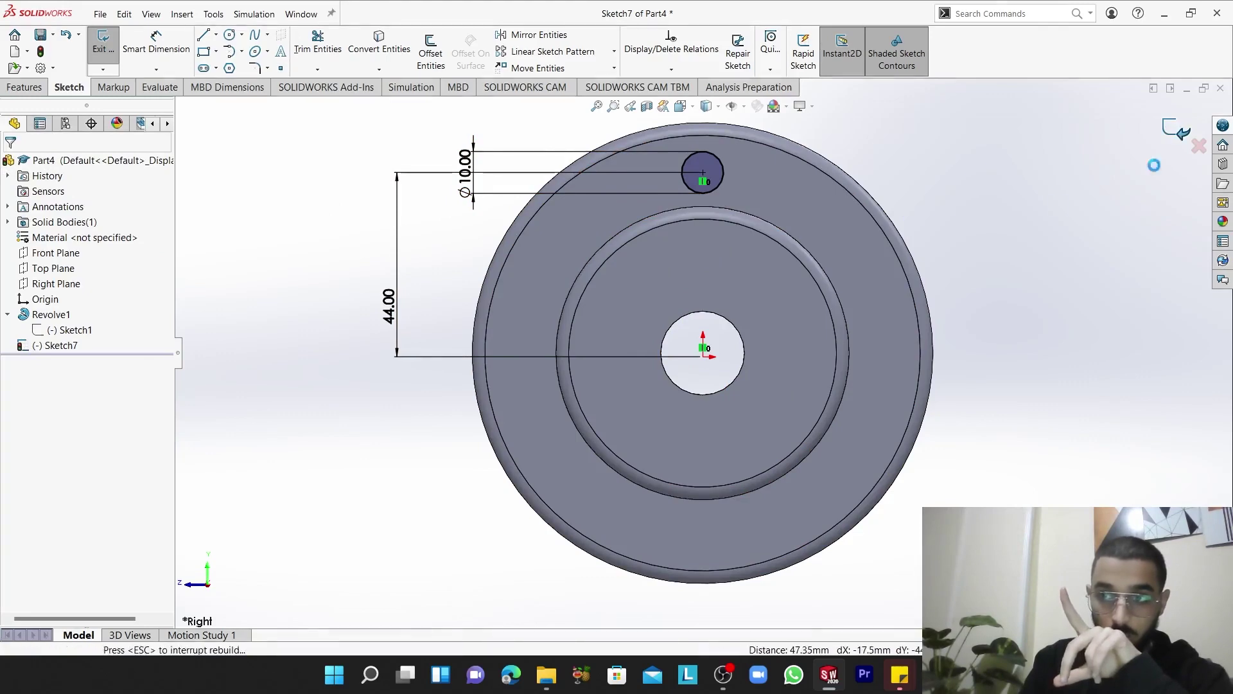
Extrude-cut the 10 mm circle with the Through All end condition
{"action": "key", "text": "e"}
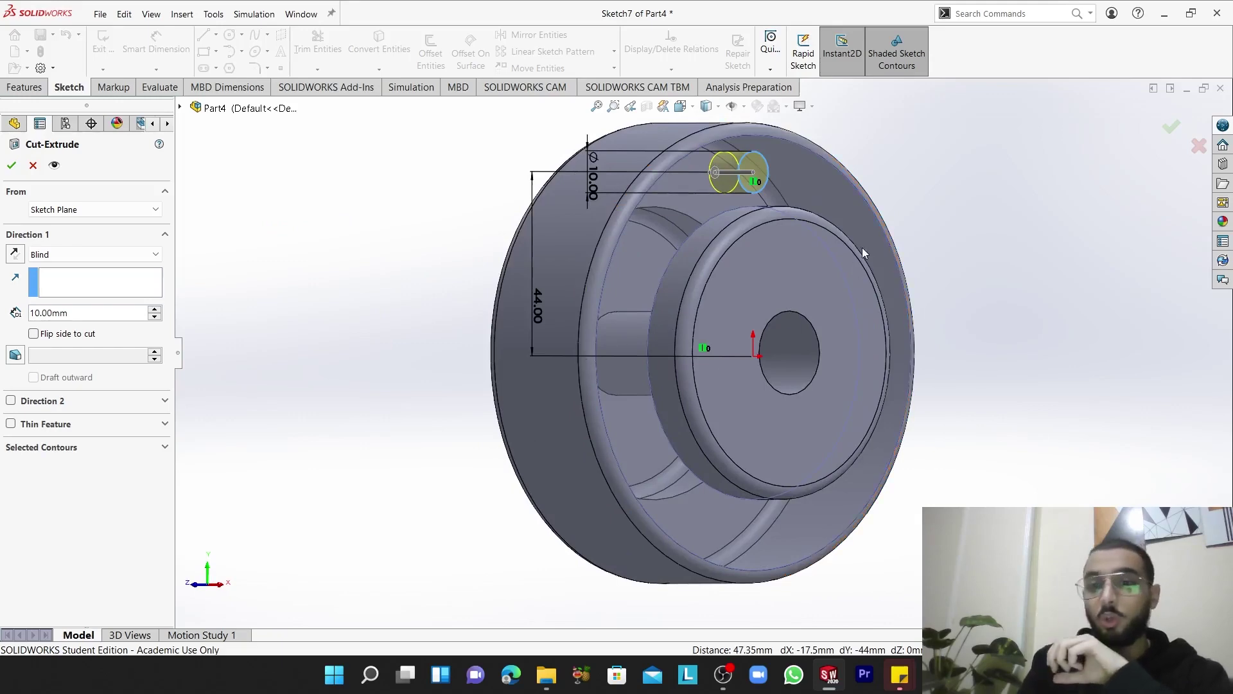
{"action": "middle_click_drag", "start_coordinate": [866, 251], "coordinate": [812, 248]}
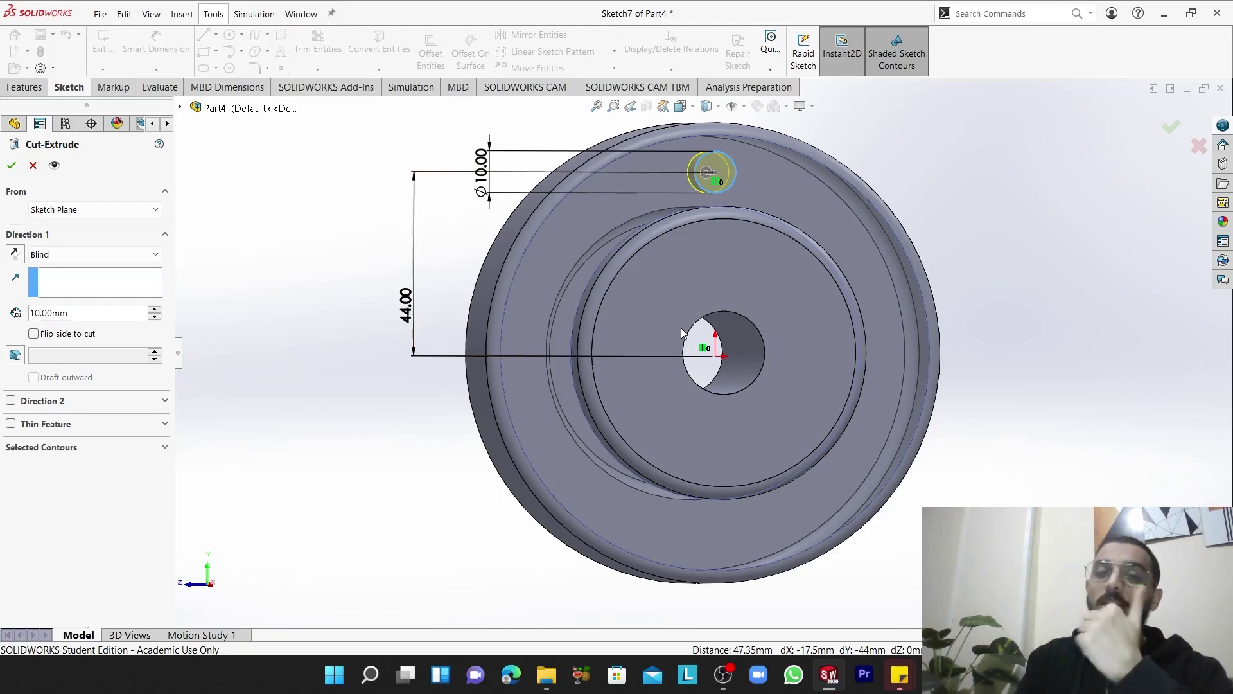
{"action": "left_click", "coordinate": [64, 254]}
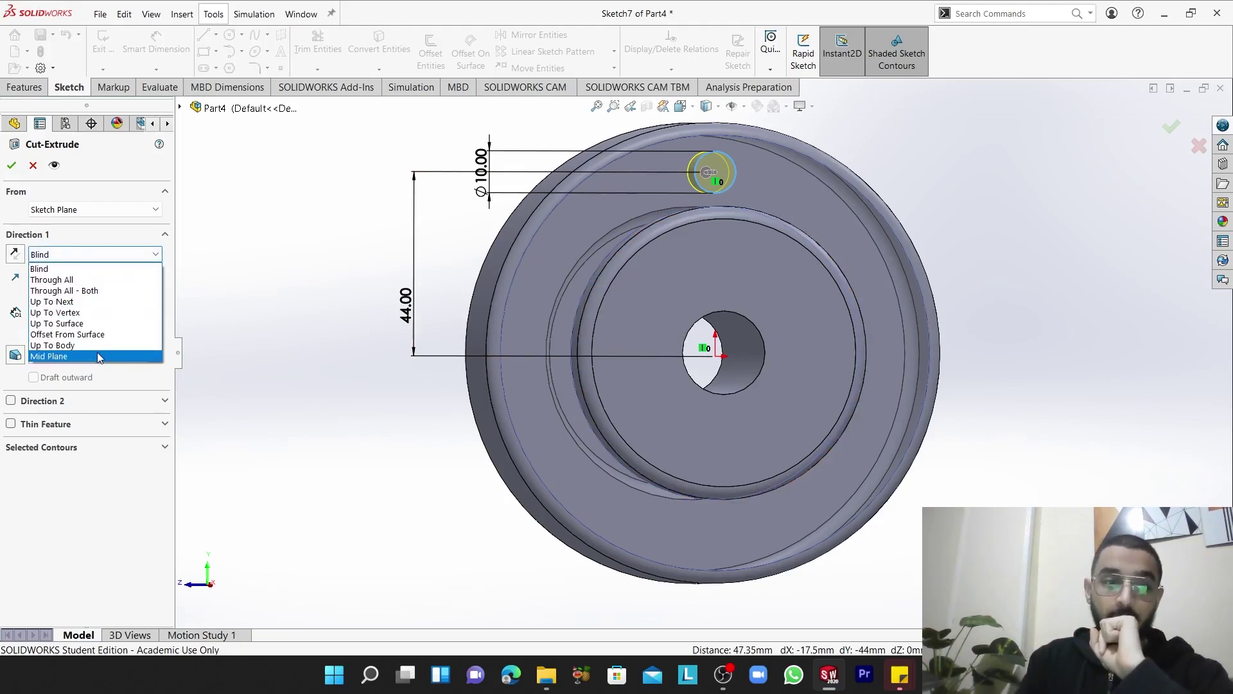
{"action": "left_click", "coordinate": [97, 255]}
{"action": "left_click", "coordinate": [97, 255]}
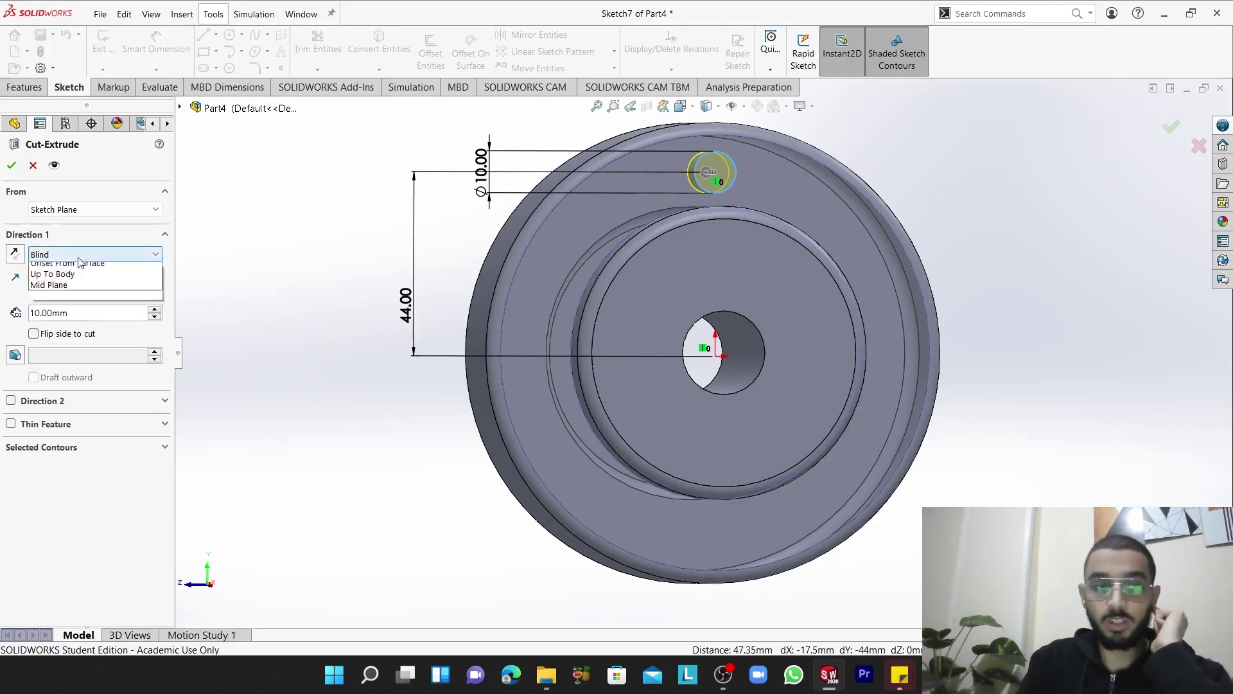
{"action": "left_click", "coordinate": [101, 281]}
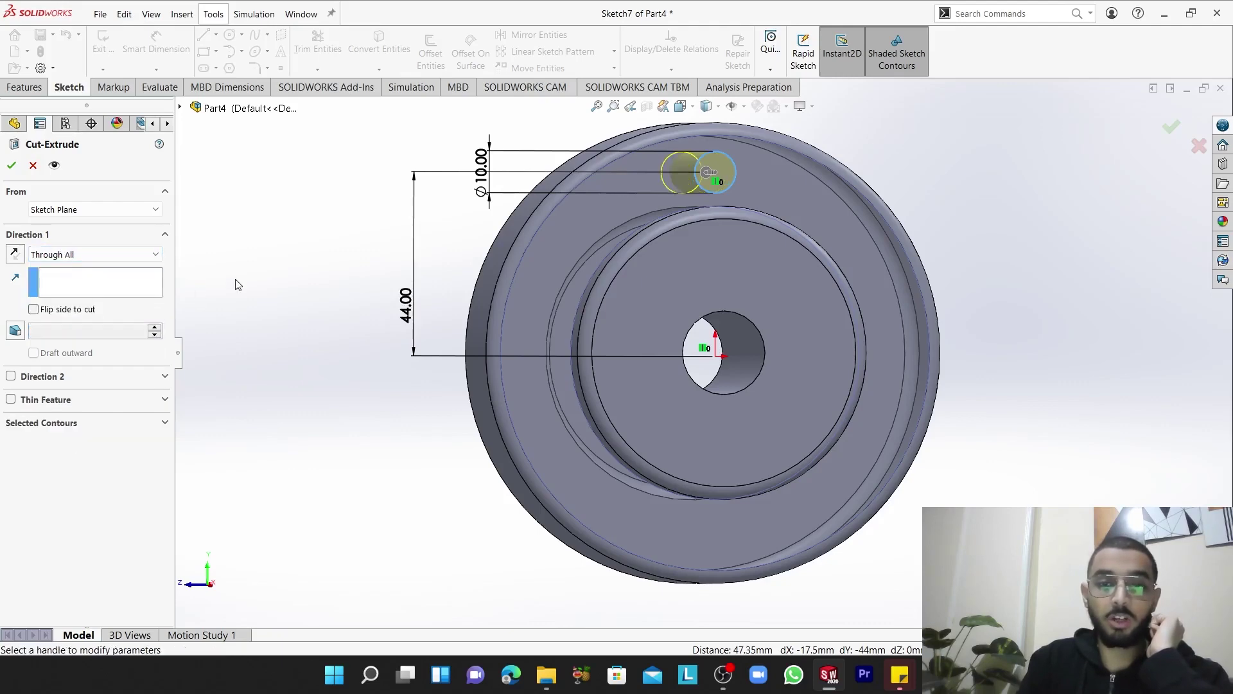
{"action": "middle_click_drag", "start_coordinate": [739, 339], "coordinate": [844, 338]}
Confirm the through-all cut, orbit to inspect the wheel, and bring OBS Studio forward
{"action": "left_click", "coordinate": [13, 166]}
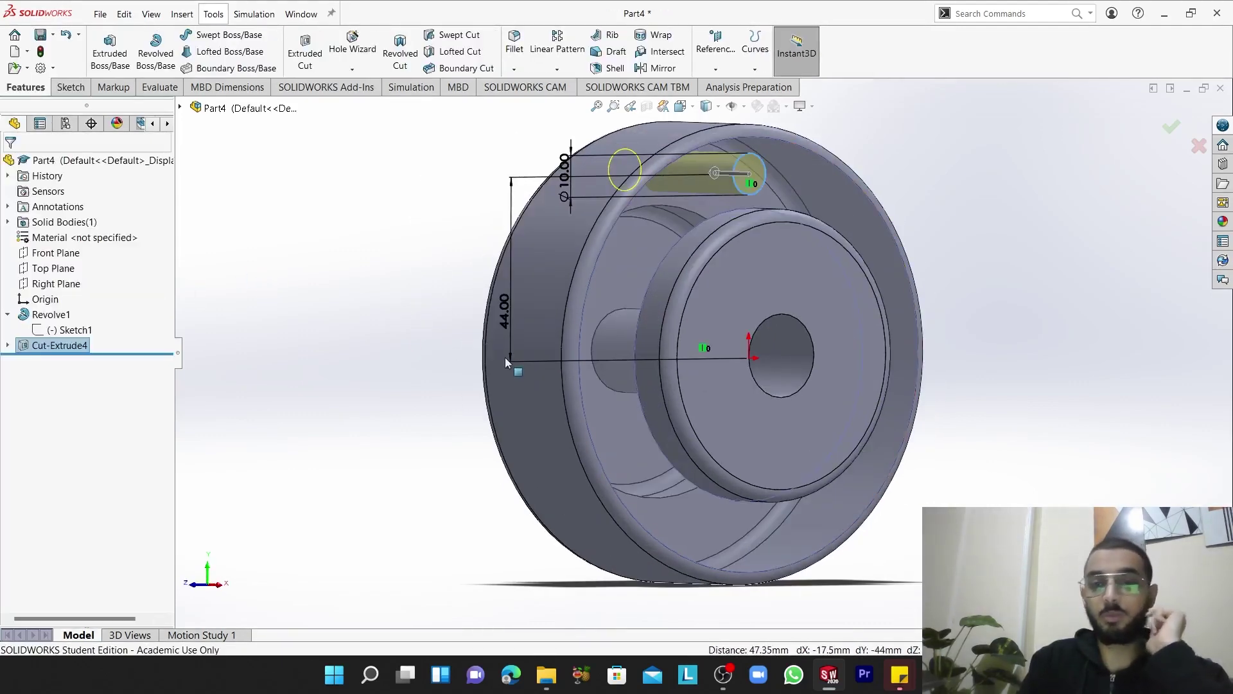
{"action": "middle_click_drag", "start_coordinate": [450, 255], "coordinate": [413, 244]}
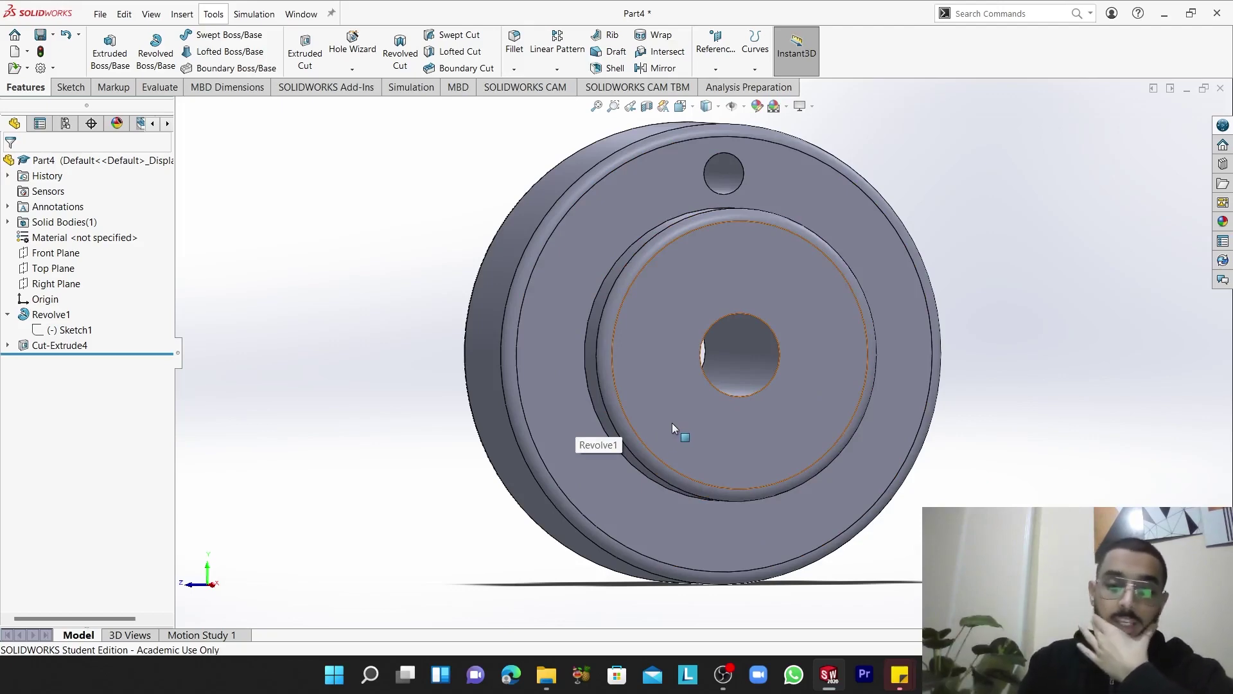
{"action": "left_click", "coordinate": [724, 675]}
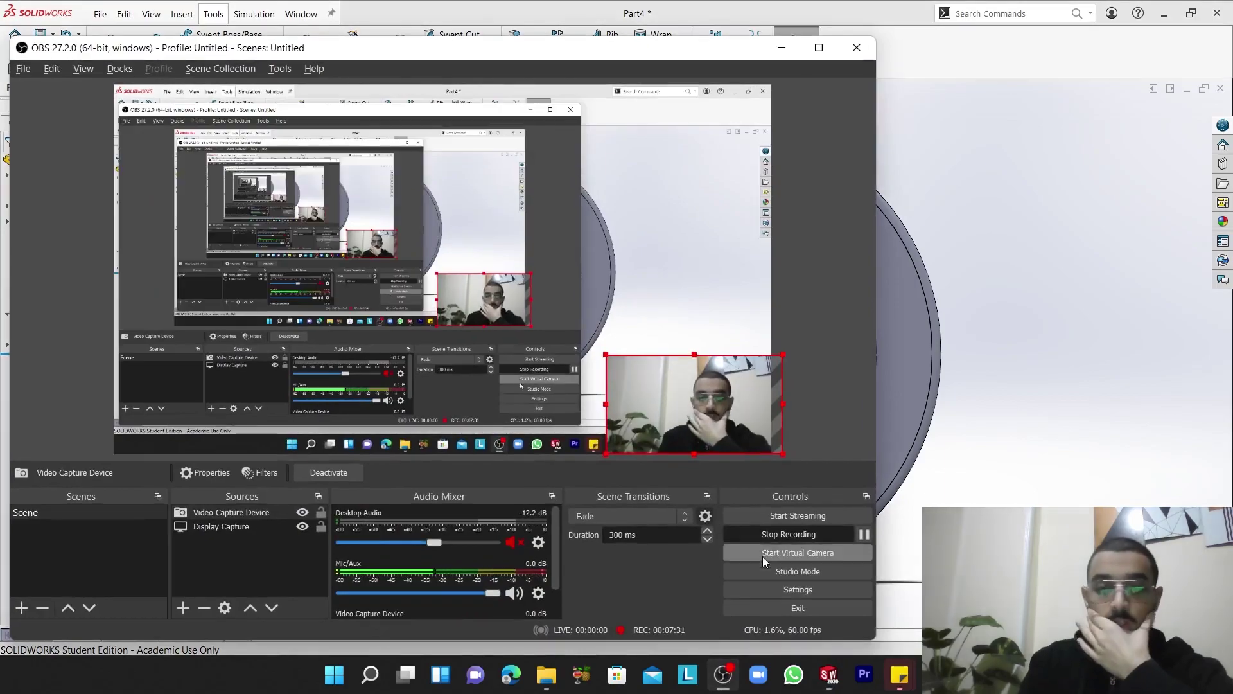